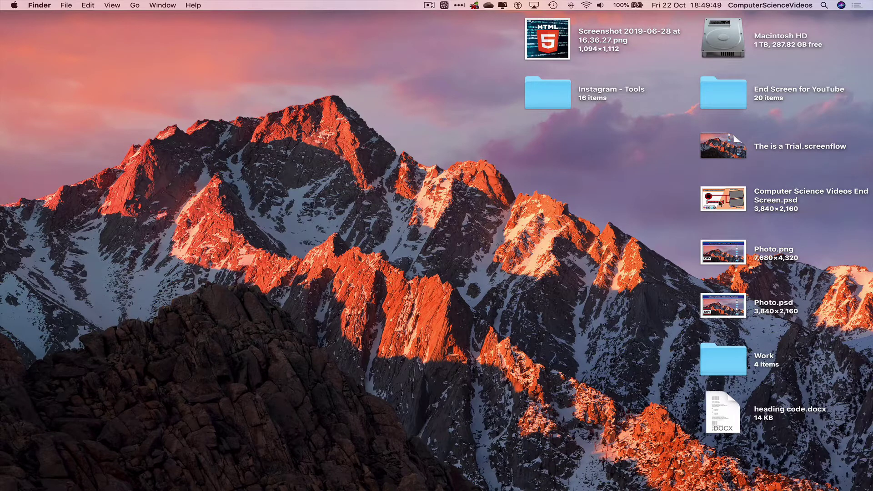
# Open Computer Science Videos End Screen.psd in Photoshop, deselect the Newscycle-Circle layer, and view sharing options.
pyautogui.click(720, 203)
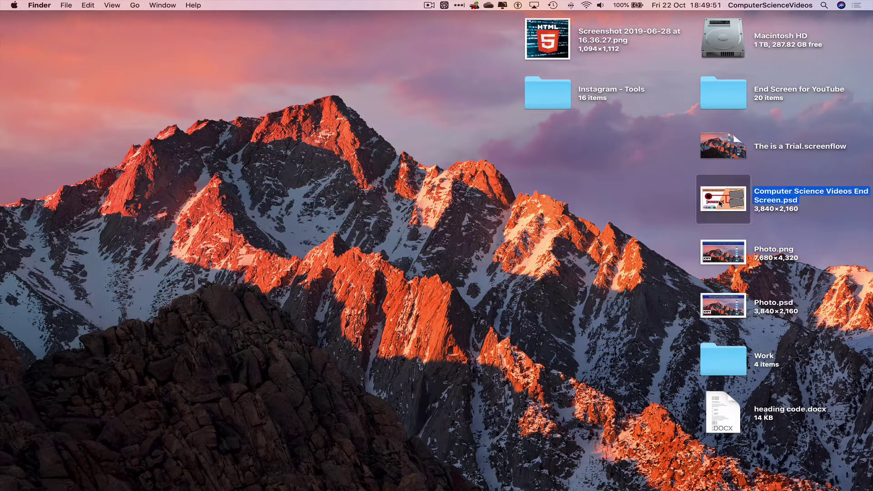
pyautogui.doubleClick(720, 203)
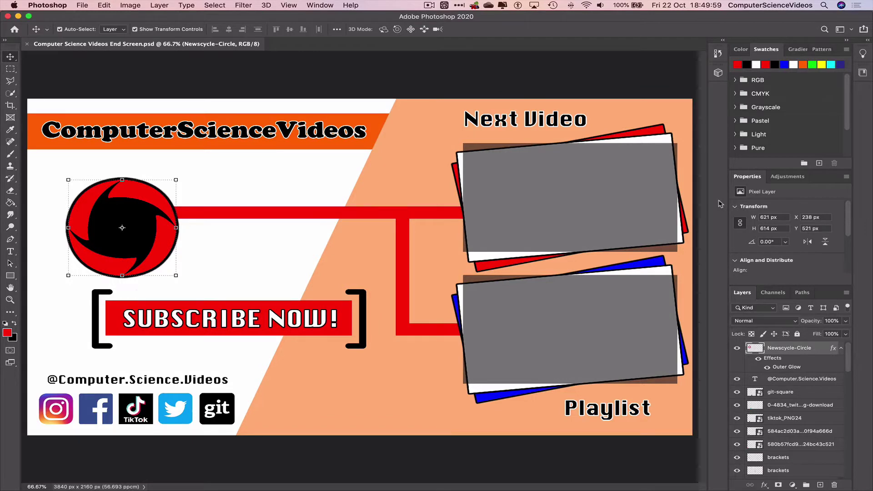
pyautogui.click(562, 69)
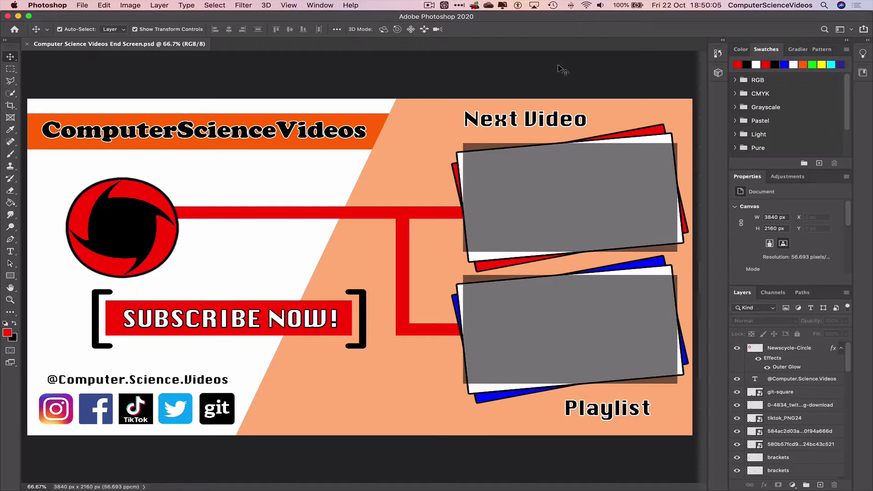
pyautogui.click(863, 29)
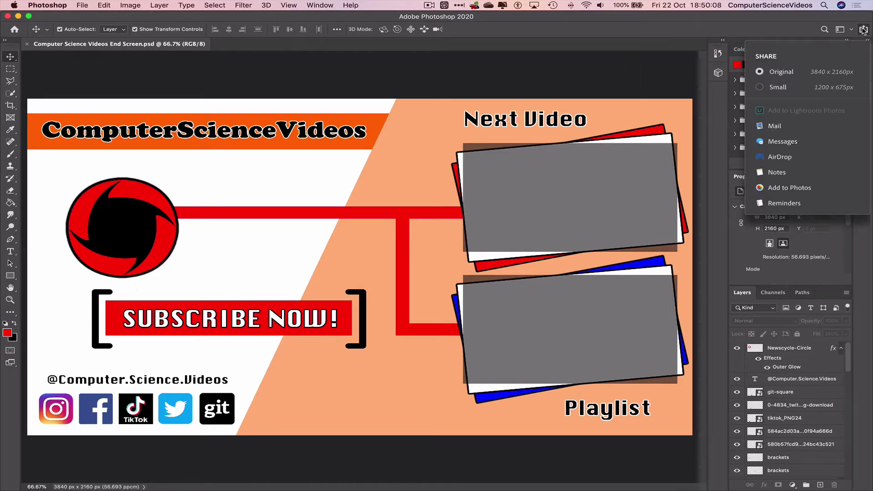
# Export the design at 200% as a 7680×4320 PNG named End Screen.png on the Desktop.
pyautogui.click(552, 74)
pyautogui.click(81, 5)
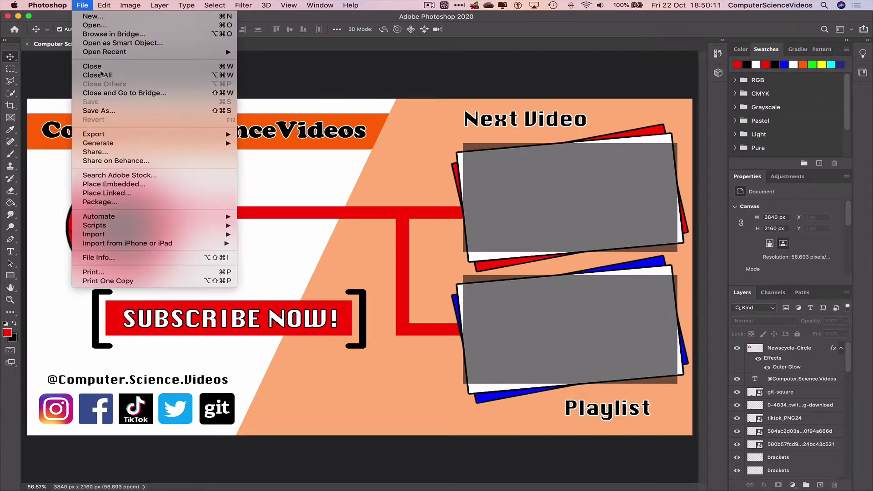
pyautogui.moveTo(108, 136)
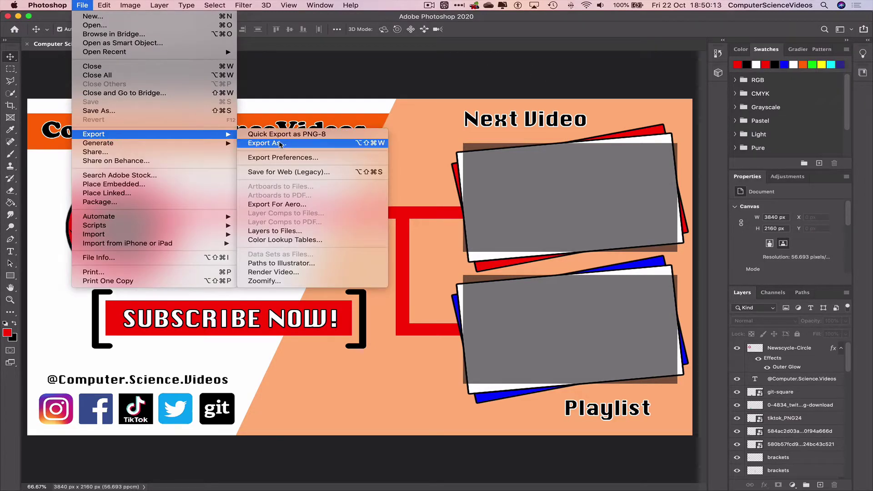
pyautogui.click(280, 144)
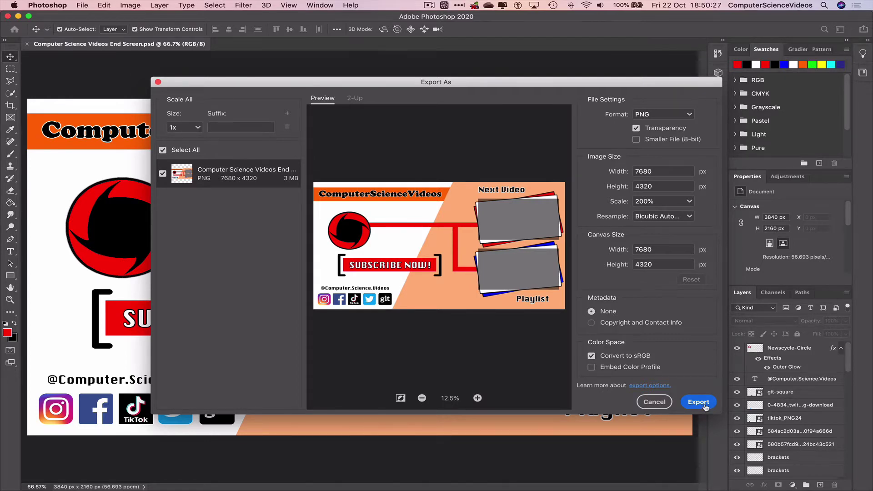
pyautogui.click(699, 402)
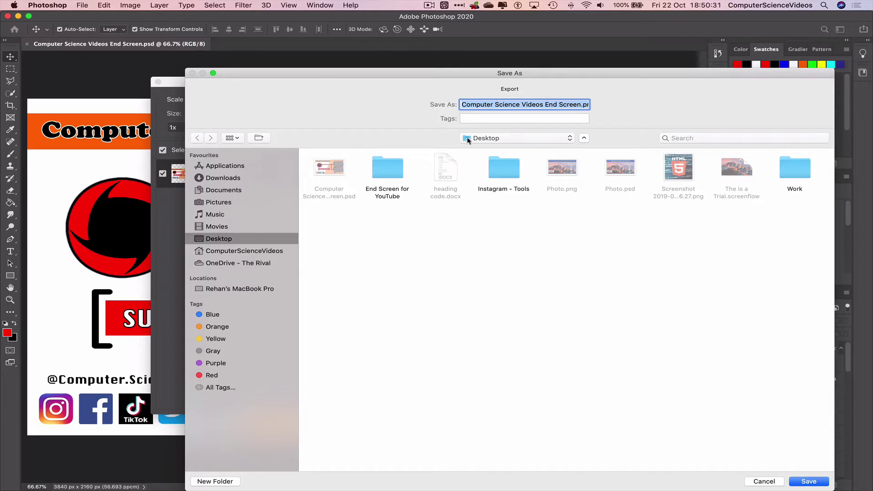
pyautogui.click(556, 103)
pyautogui.moveTo(545, 104); pyautogui.dragTo(409, 104)
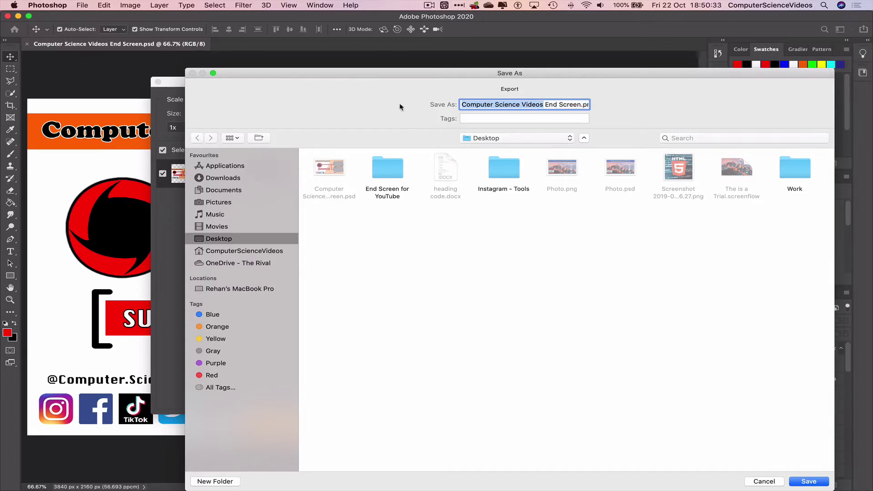
pyautogui.press('BackSpace')
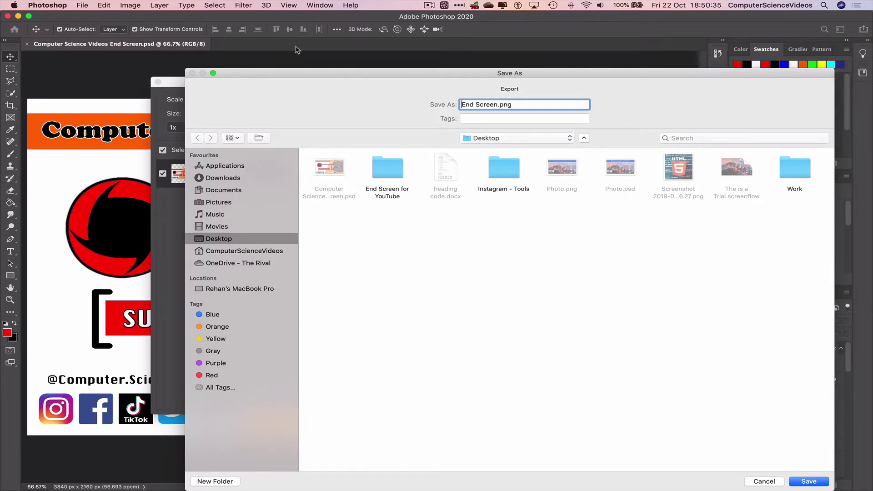
pyautogui.moveTo(288, 76); pyautogui.dragTo(225, 41)
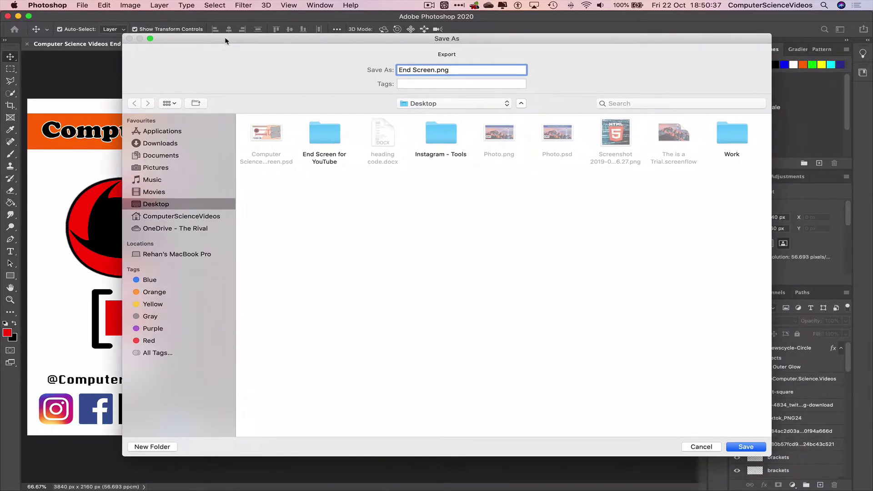
pyautogui.click(754, 448)
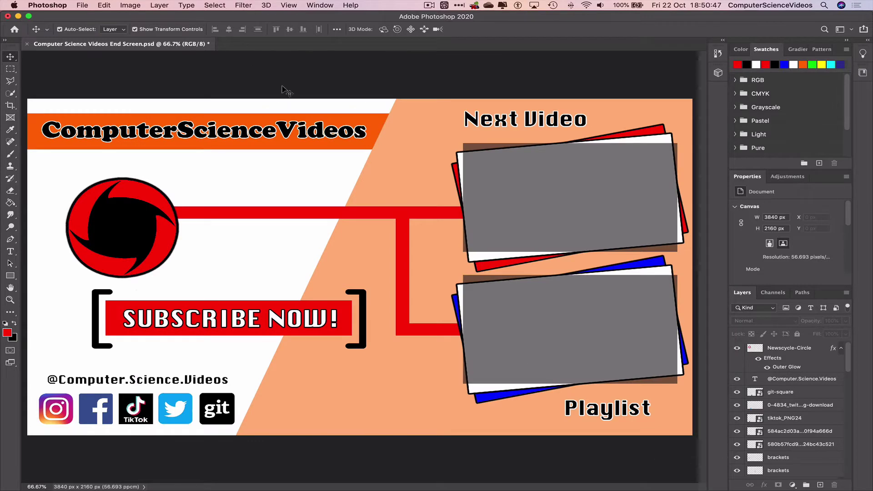
# Save the Photoshop document, then check End Screen.png in Preview and quit Preview.
pyautogui.press('super+s')
pyautogui.click(17, 16)
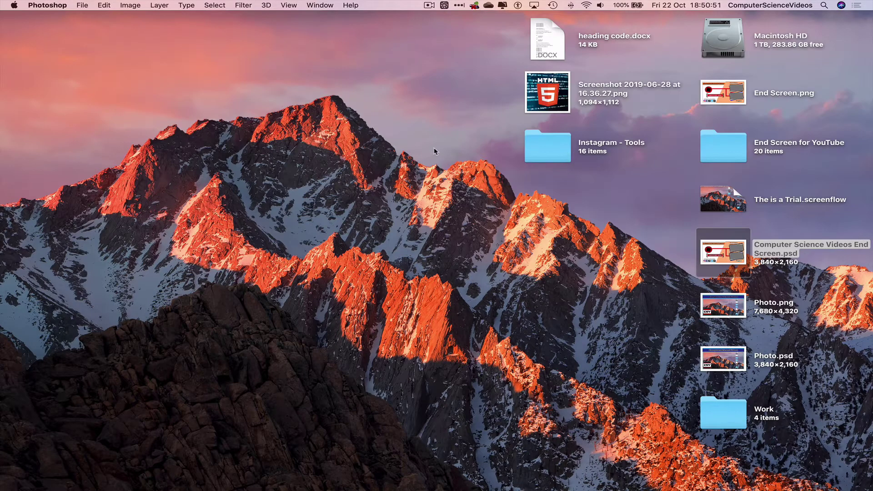
pyautogui.doubleClick(732, 94)
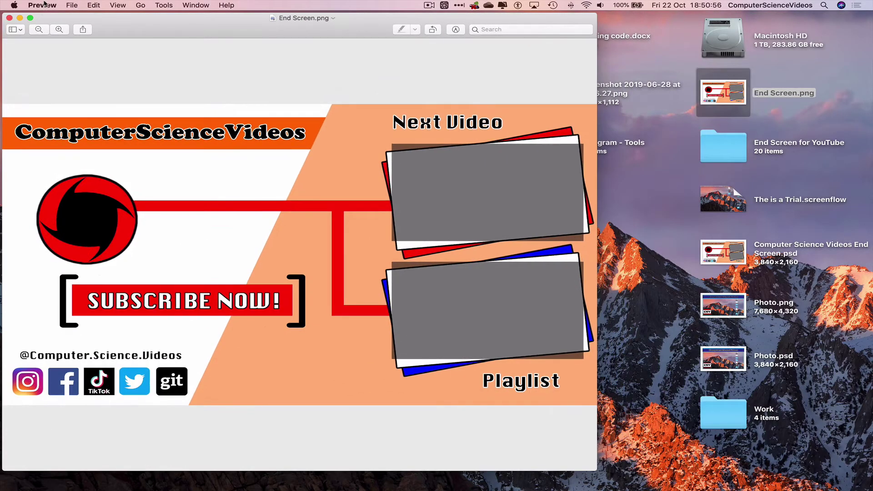
pyautogui.click(43, 5)
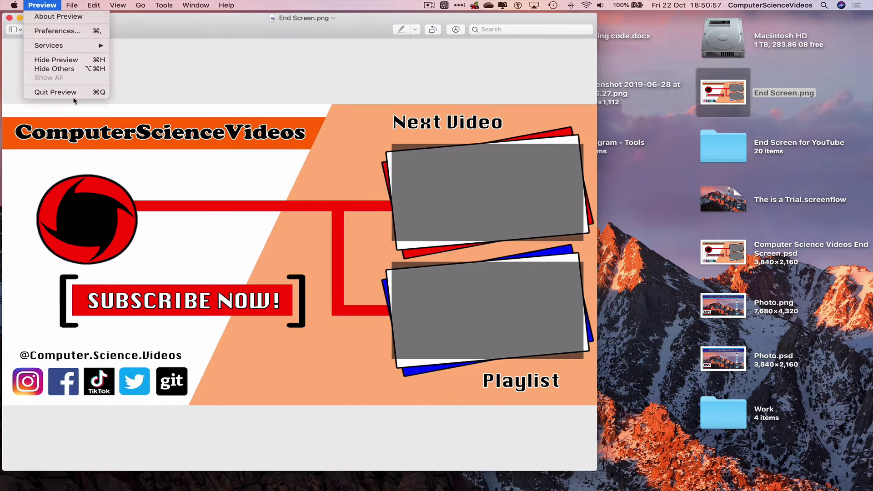
pyautogui.press('Return')
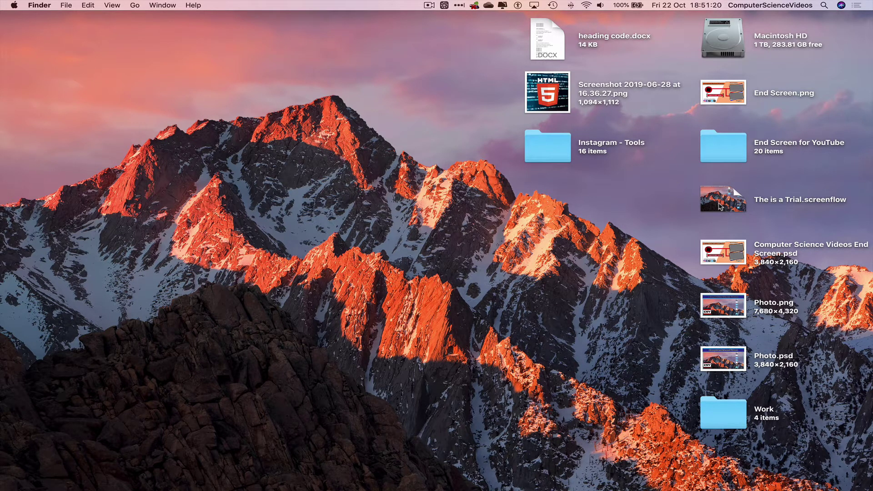
# Open The is a Trial.screenflow and delete the old Computer Science Videos End Screen clip.
pyautogui.doubleClick(721, 196)
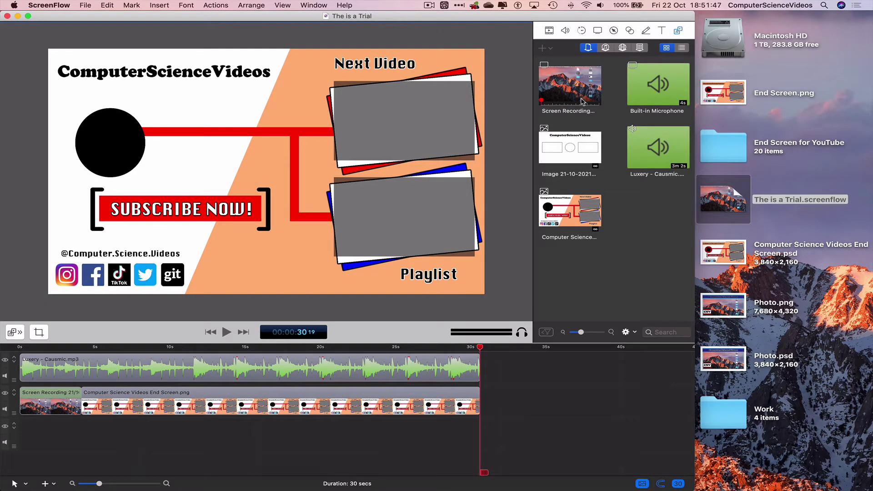
pyautogui.click(429, 409)
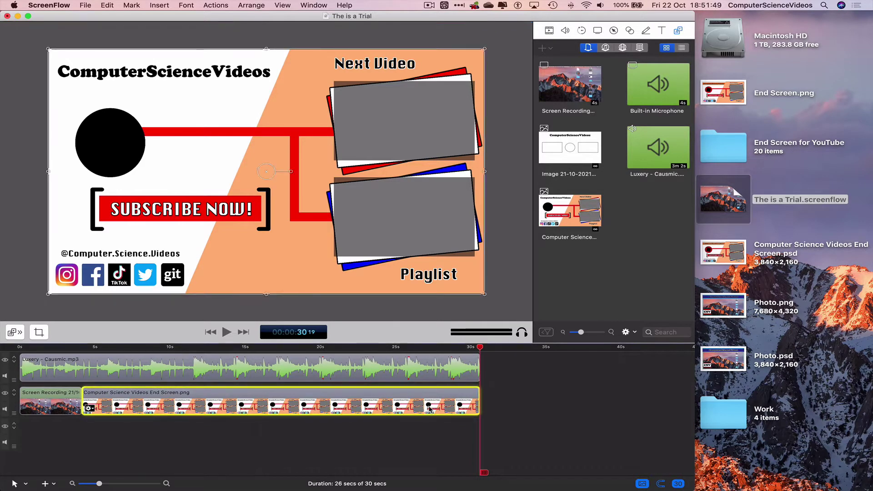
pyautogui.press('Delete')
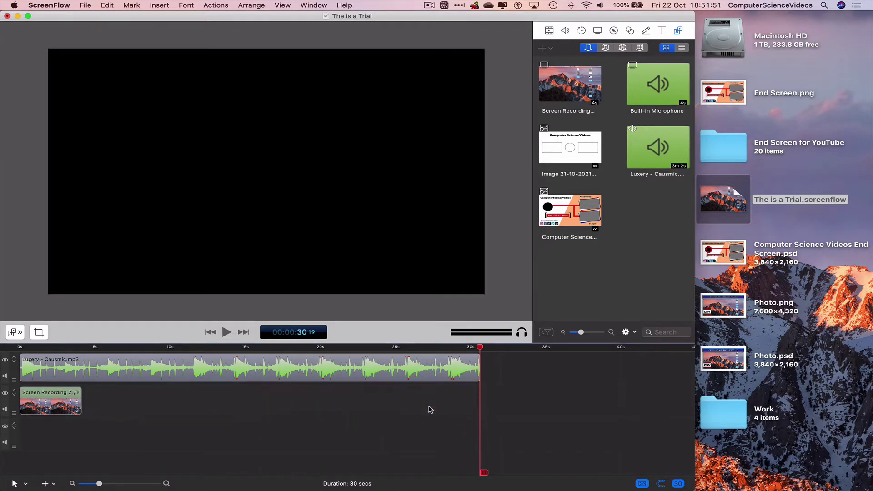
# Place End Screen.png right after the screen recording and extend it to the 30-second mark.
pyautogui.click(720, 91)
pyautogui.moveTo(720, 91); pyautogui.dragTo(430, 401)
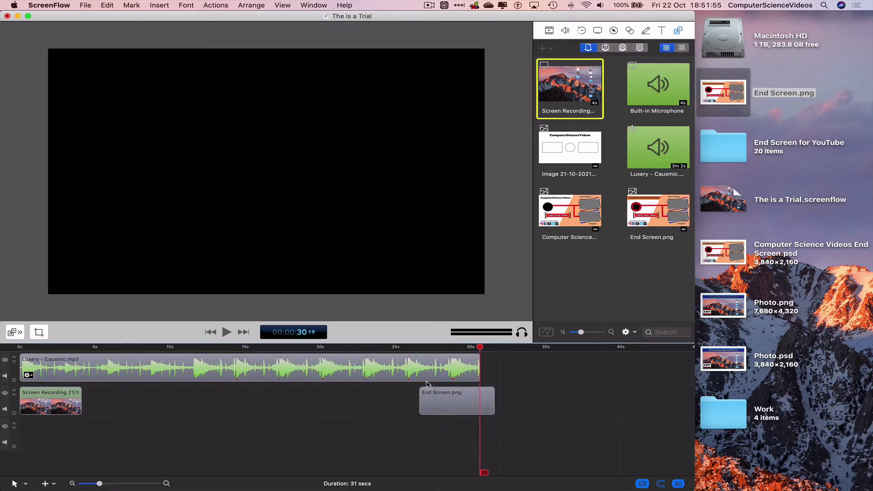
pyautogui.click(384, 397)
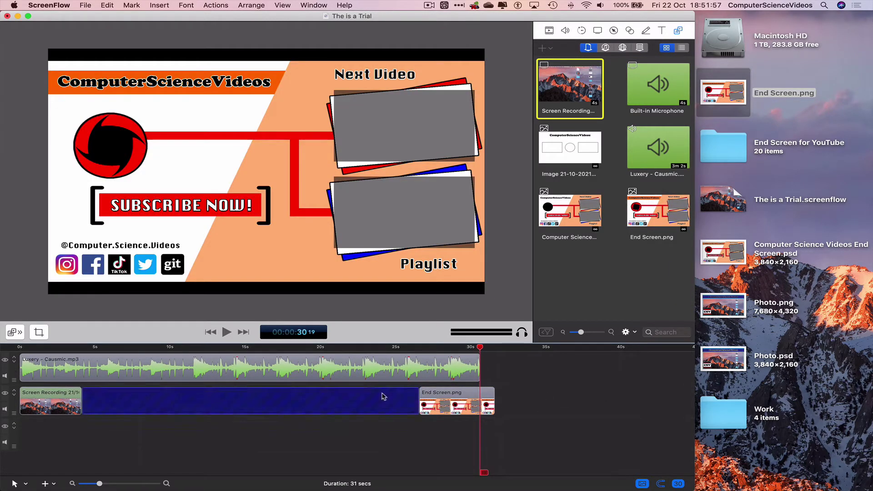
pyautogui.press('Delete')
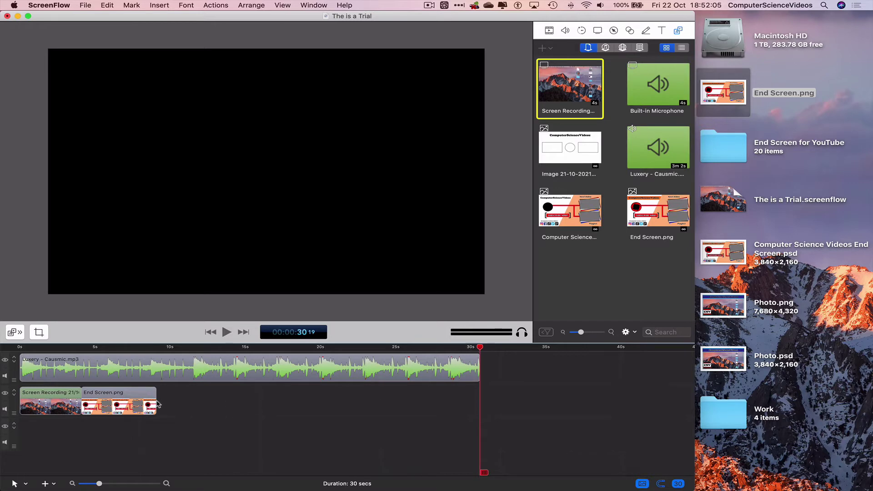
pyautogui.moveTo(156, 403); pyautogui.dragTo(480, 401)
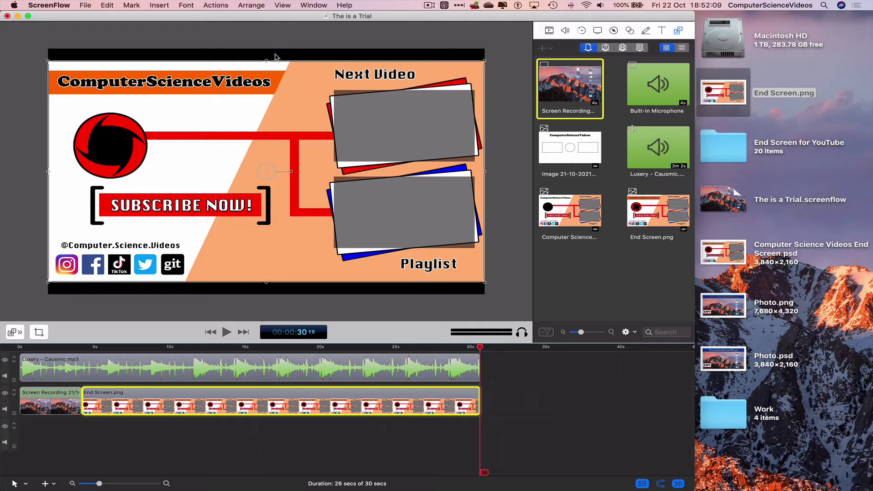
# Stretch the end screen image's top and bottom edges so it fills the whole canvas.
pyautogui.moveTo(266, 62); pyautogui.dragTo(267, 49)
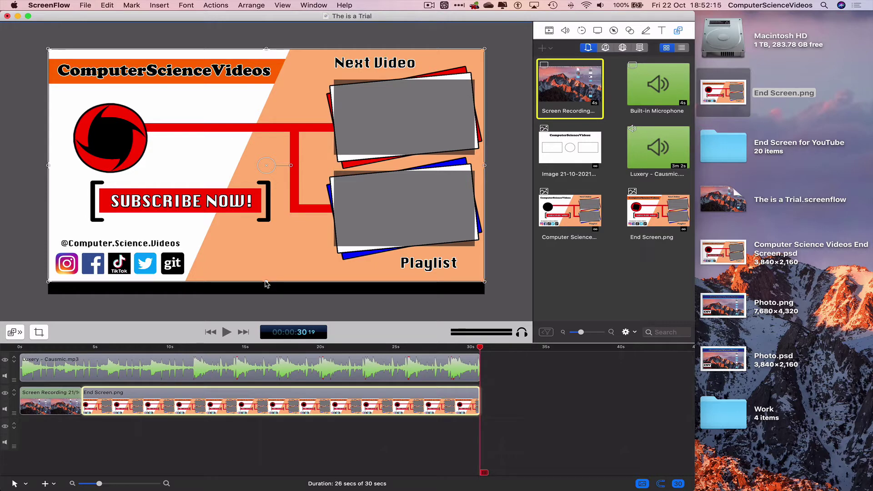
pyautogui.moveTo(266, 282); pyautogui.dragTo(265, 294)
pyautogui.hotkey('ctrl', 'alt', 'Return')
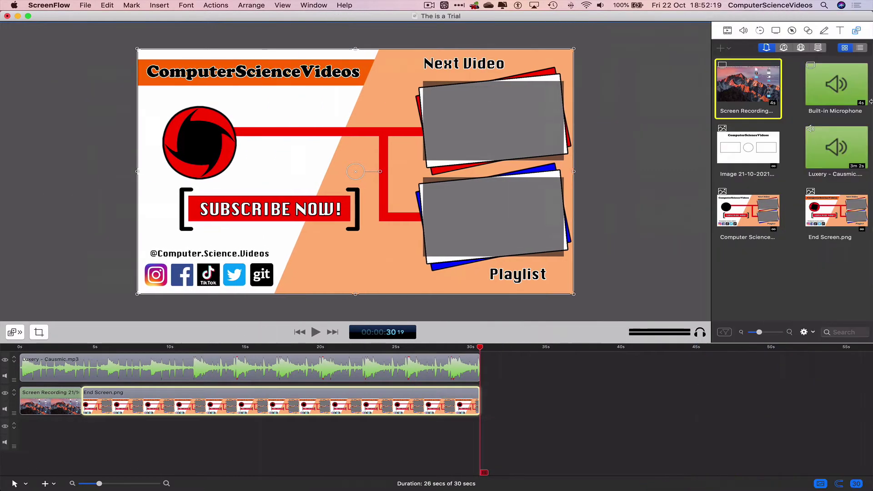
pyautogui.click(598, 426)
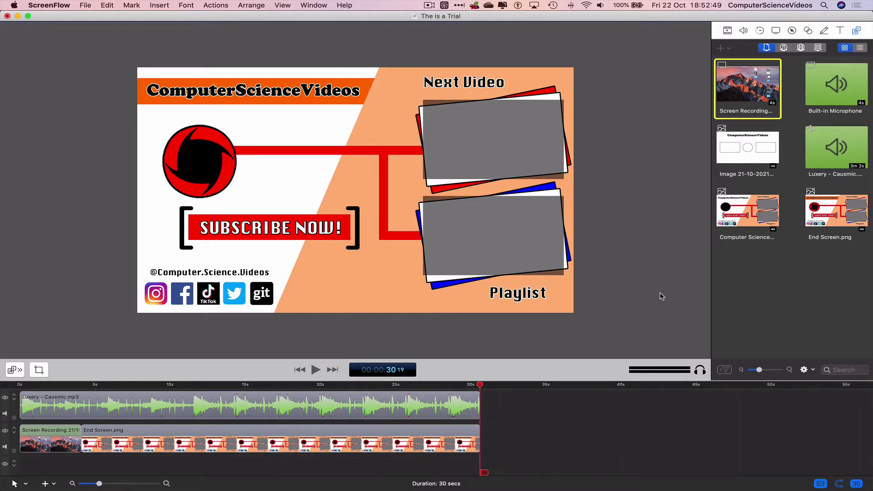
# Save the ScreenFlow project and export it to the Desktop as Video.mp4.
pyautogui.press('super+s')
pyautogui.click(85, 5)
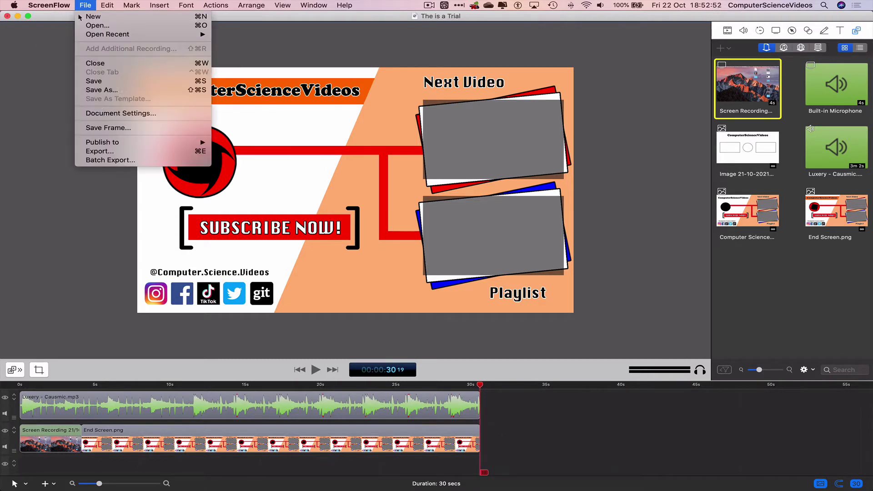
pyautogui.click(108, 151)
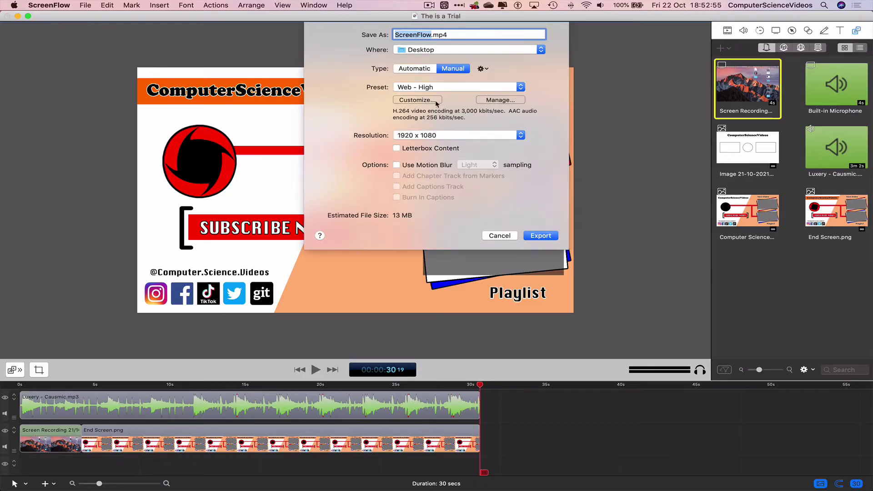
pyautogui.hotkey('ctrl', 'Right')
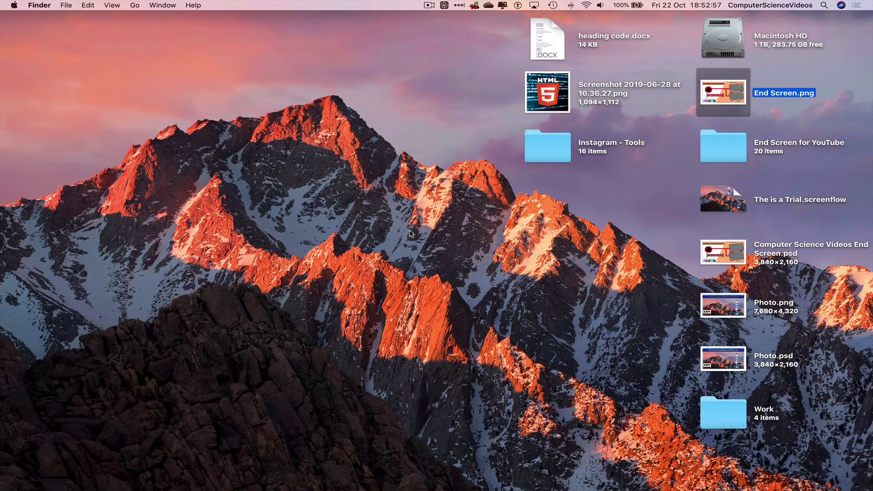
pyautogui.hotkey('ctrl', 'Left')
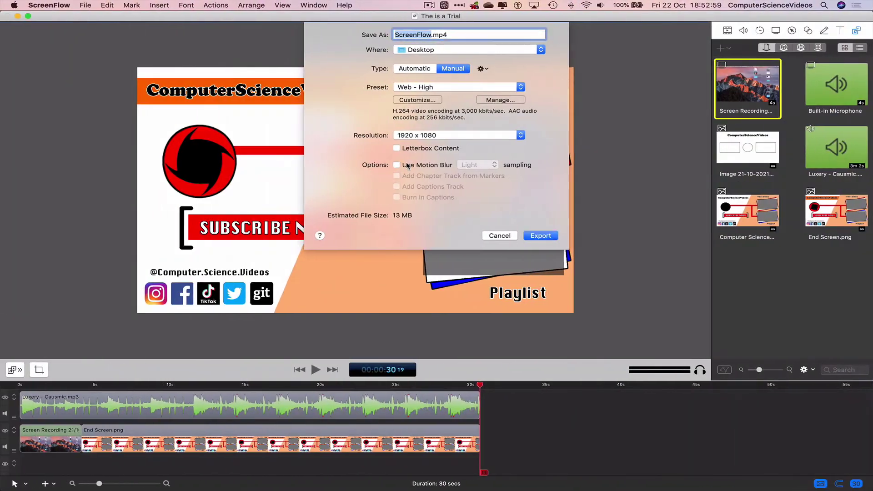
pyautogui.write('Video')
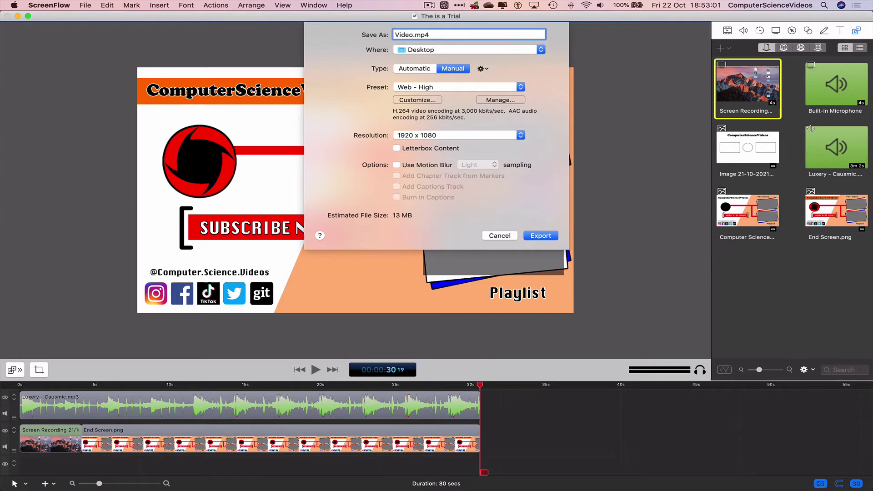
pyautogui.press('Return')
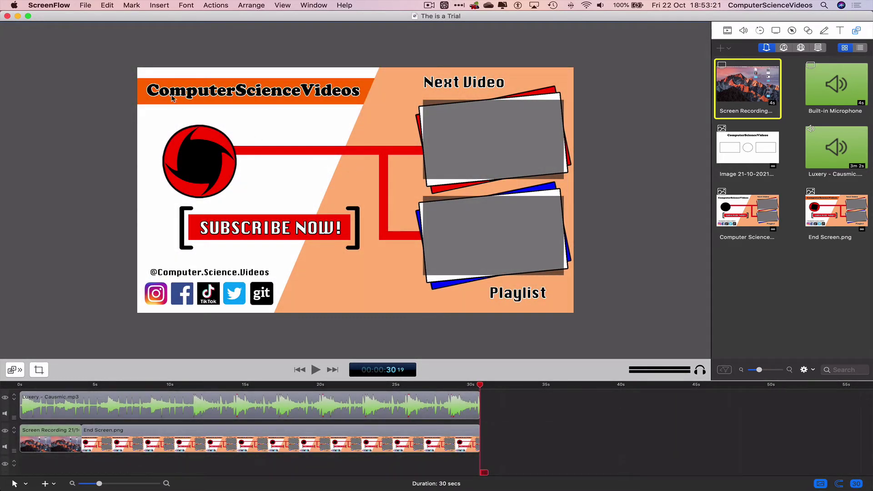
# Close the ScreenFlow window, deselect the desktop file, and open YouTube Studio in Safari.
pyautogui.click(7, 16)
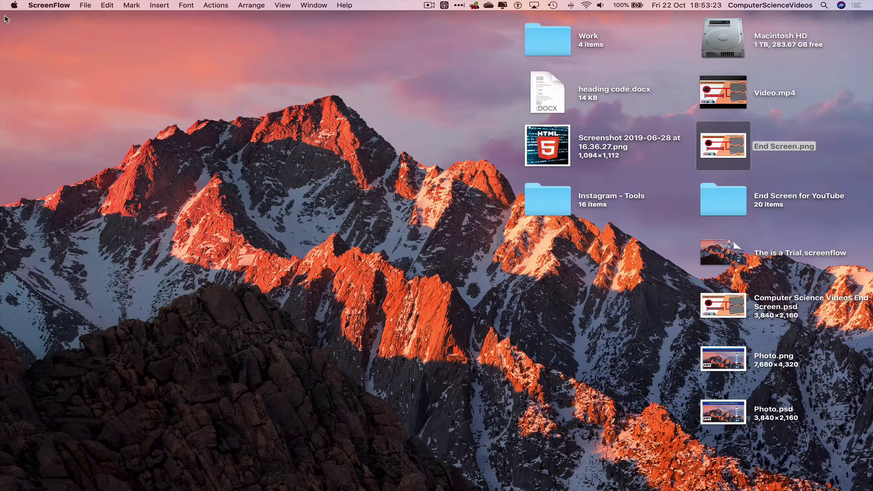
pyautogui.click(227, 141)
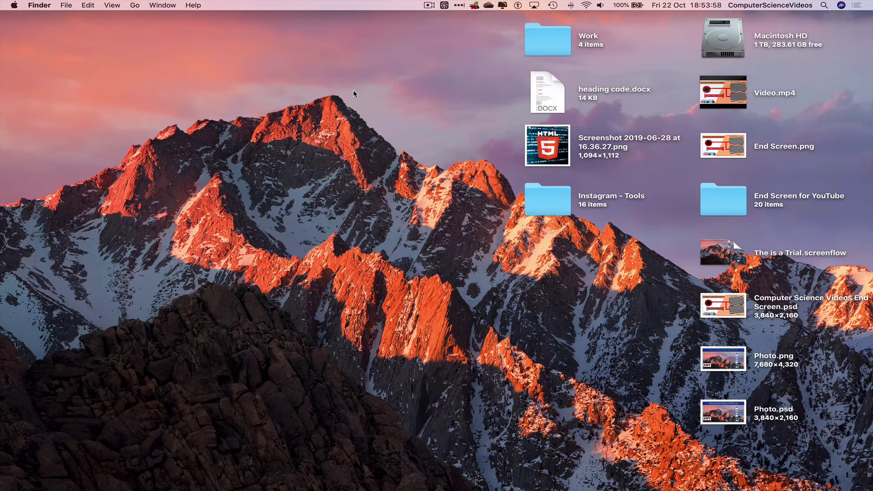
pyautogui.click(126, 475)
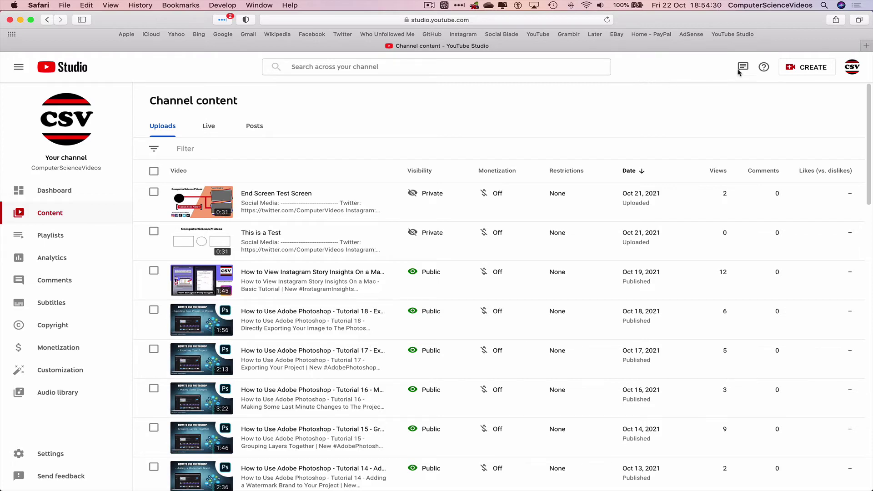
# Start a new video upload in YouTube Studio and drop Video.mp4 from the desktop into it.
pyautogui.click(805, 70)
pyautogui.click(714, 87)
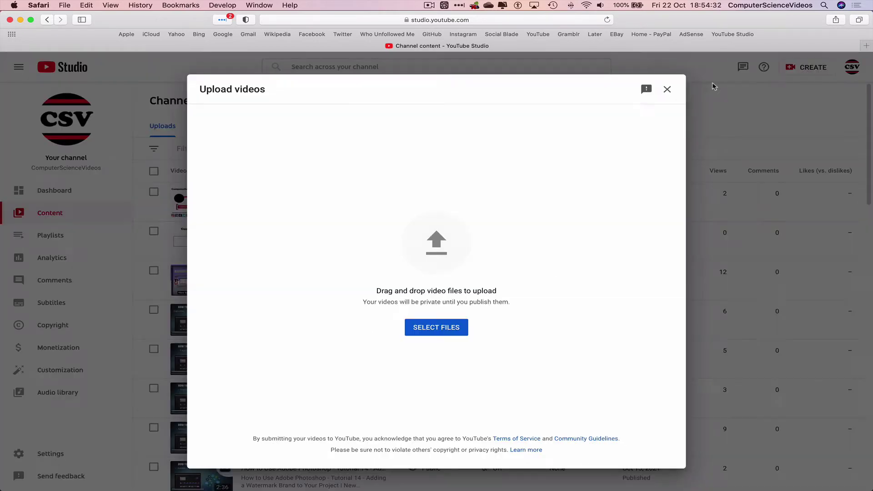
pyautogui.press('F11')
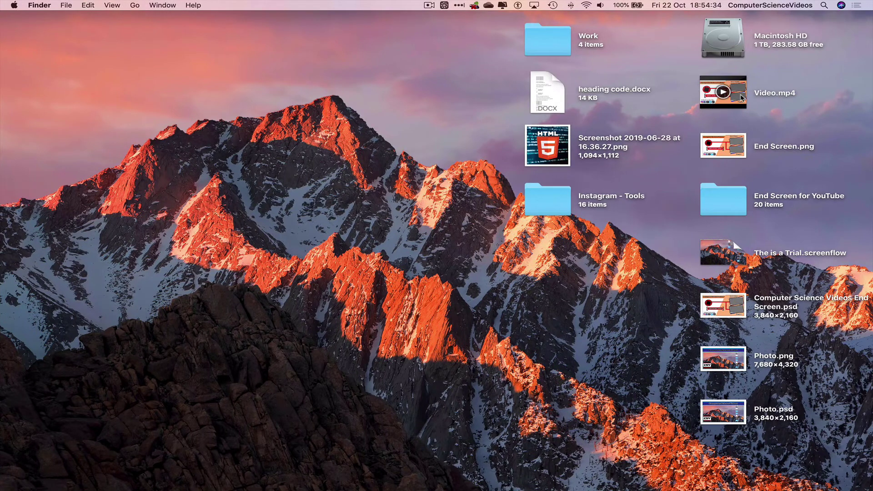
pyautogui.moveTo(756, 91); pyautogui.dragTo(403, 217)
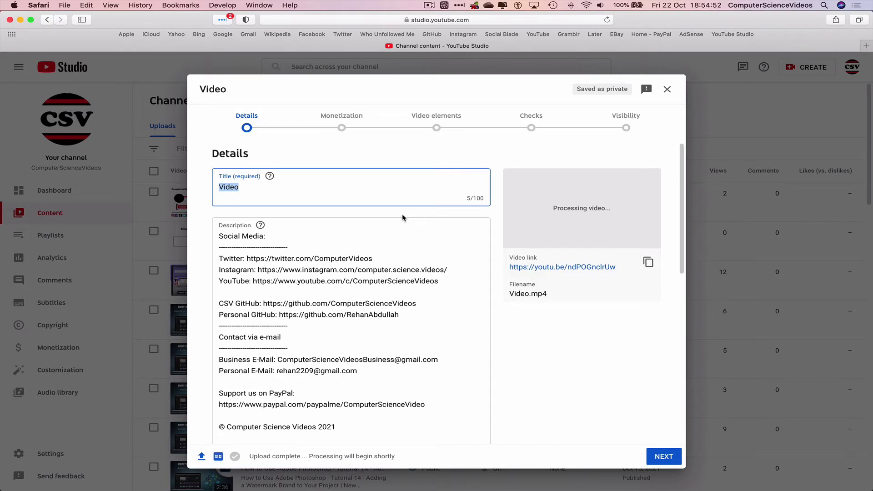
# Set the upload's monetization to Off and confirm it.
pyautogui.scroll(-10, 404, 227)
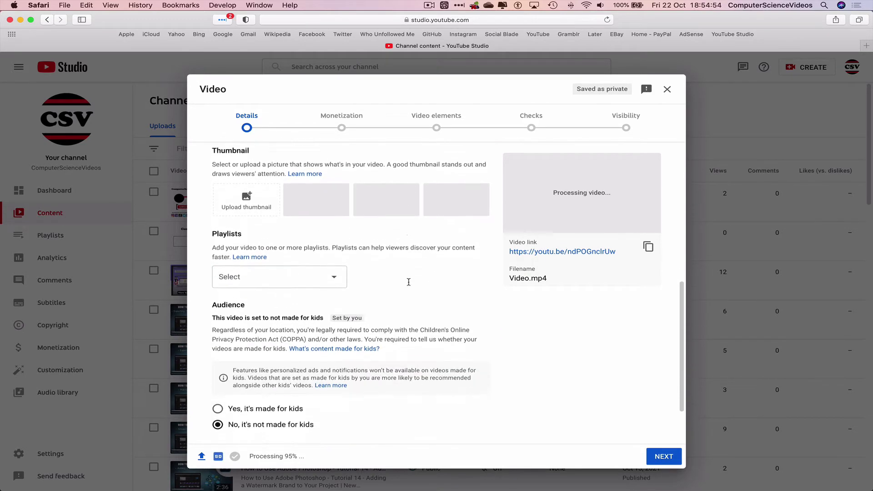
pyautogui.scroll(-3, 409, 282)
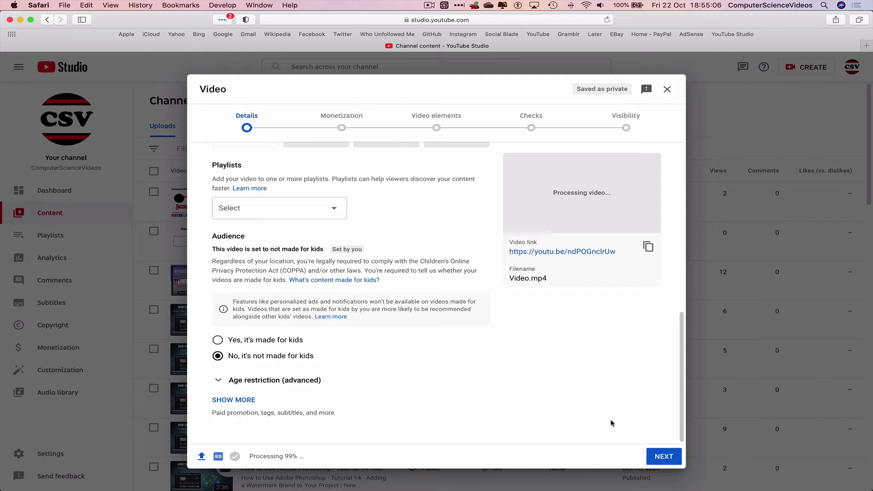
pyautogui.click(665, 456)
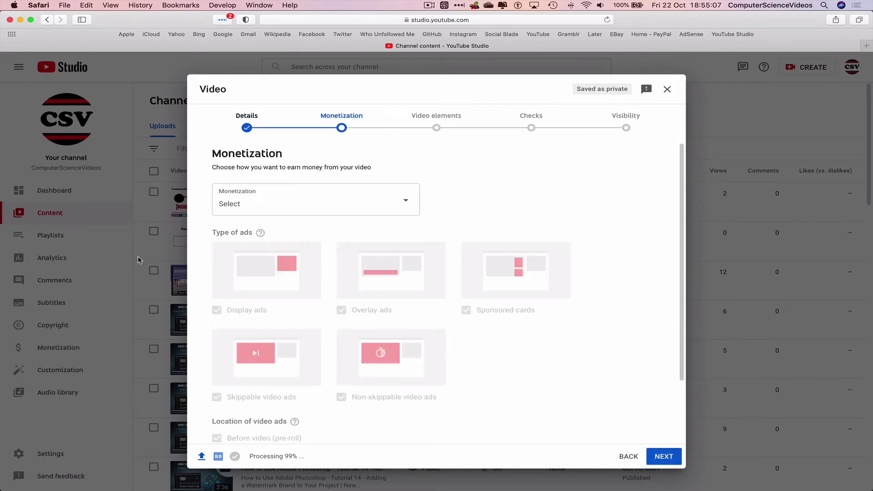
pyautogui.click(331, 202)
pyautogui.click(230, 218)
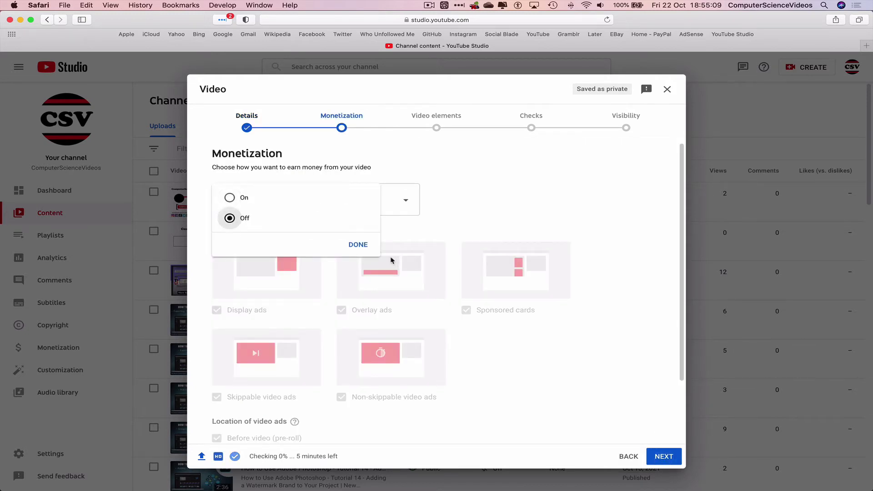
pyautogui.click(356, 243)
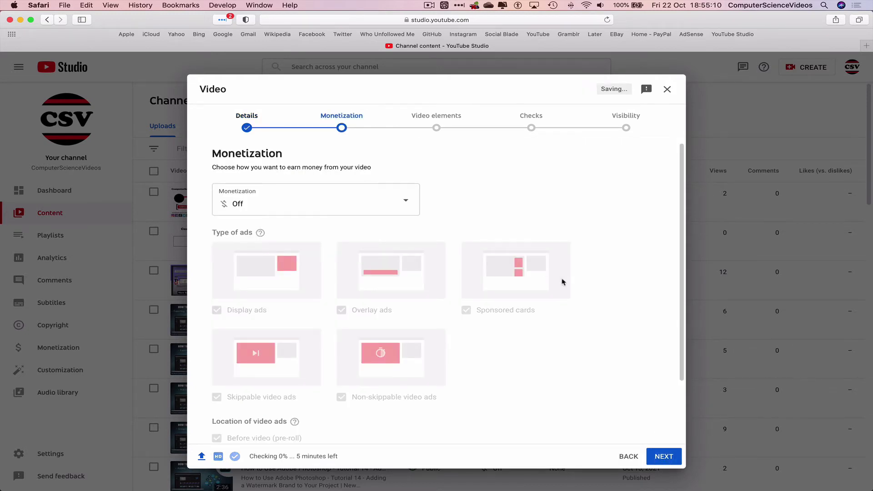
# Advance through Video elements and Checks, keeping visibility Unlisted, and save the upload.
pyautogui.click(674, 458)
pyautogui.click(670, 457)
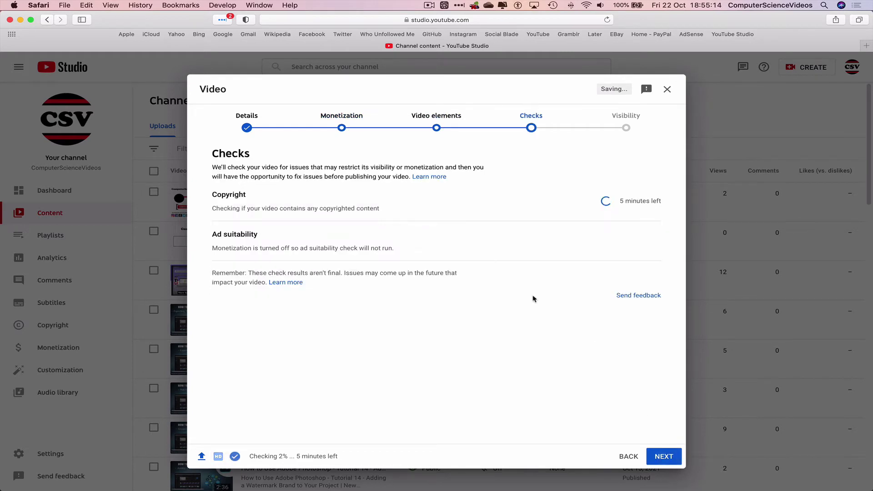
pyautogui.click(665, 457)
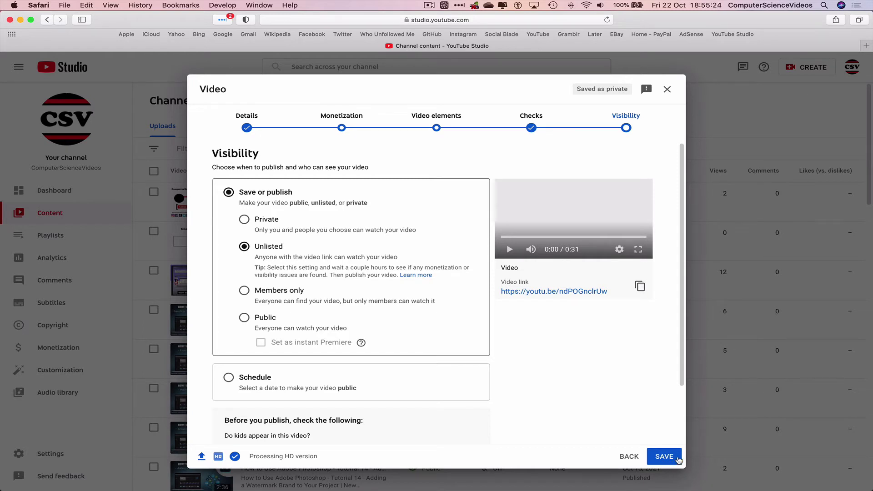
pyautogui.click(678, 460)
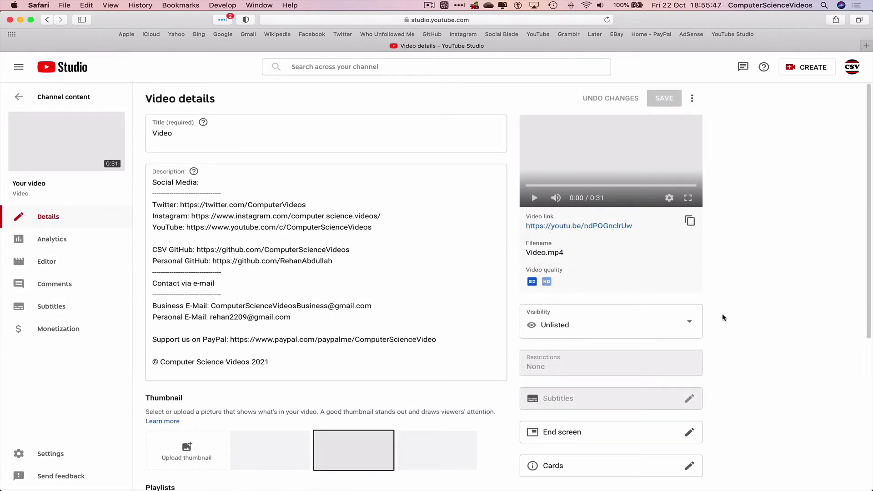
# Add an end-screen video element featuring 'How to View Instagram Story Insights On a Mac' over Next Video.
pyautogui.click(596, 431)
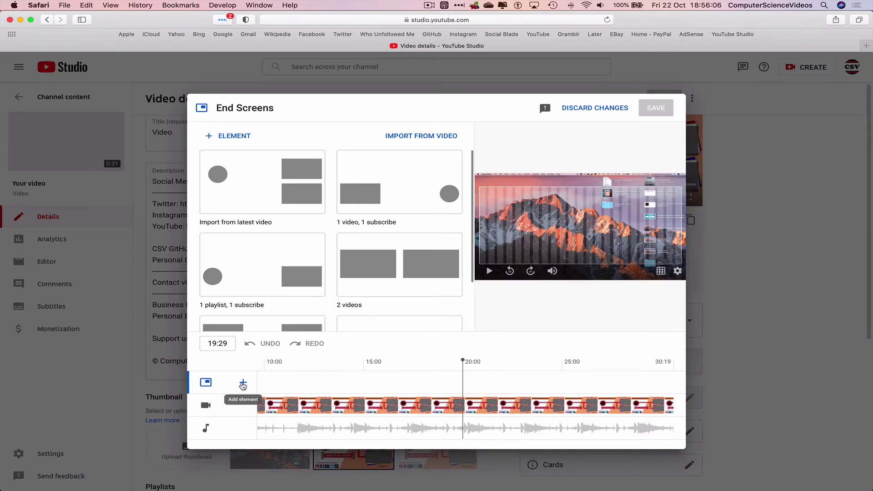
pyautogui.click(226, 137)
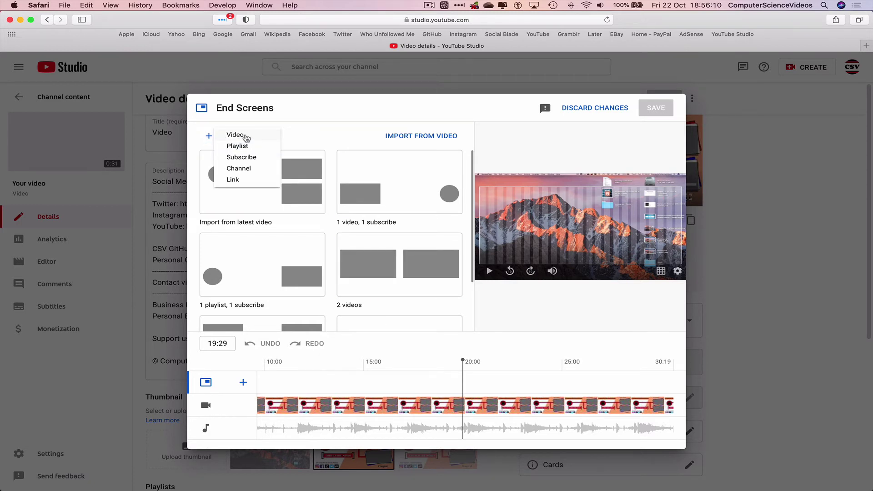
pyautogui.click(246, 135)
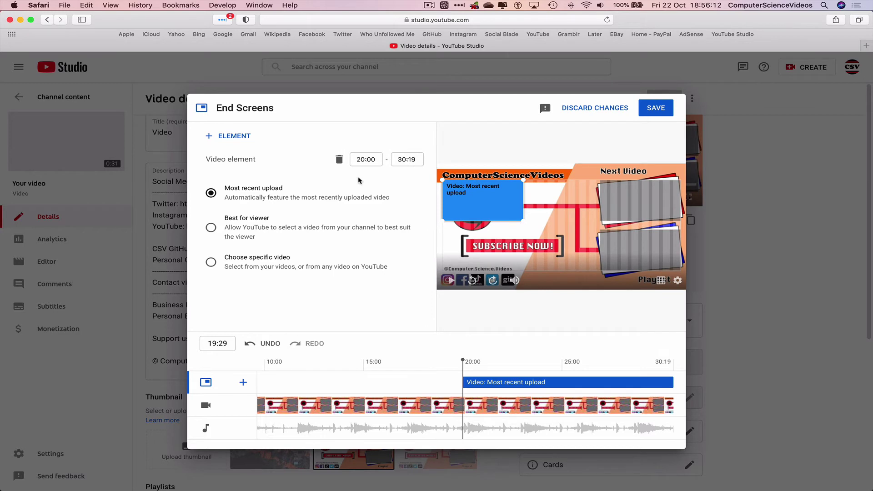
pyautogui.click(265, 262)
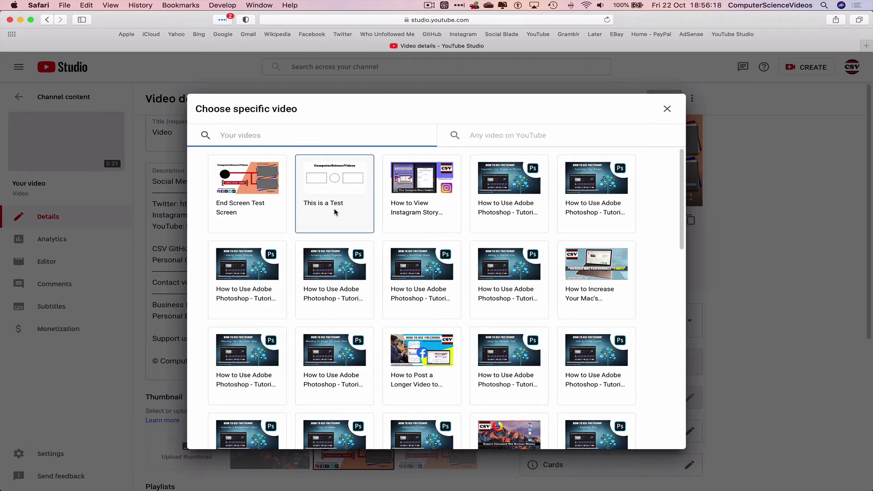
pyautogui.click(415, 178)
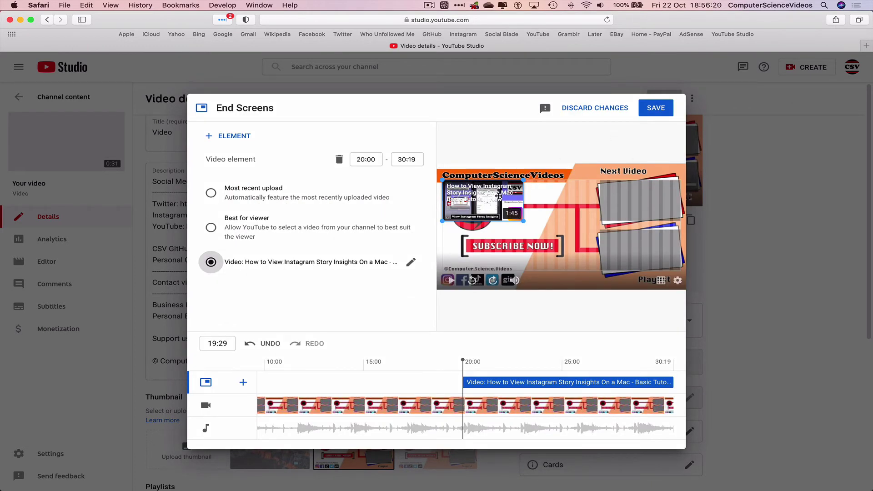
pyautogui.moveTo(498, 196); pyautogui.dragTo(653, 178)
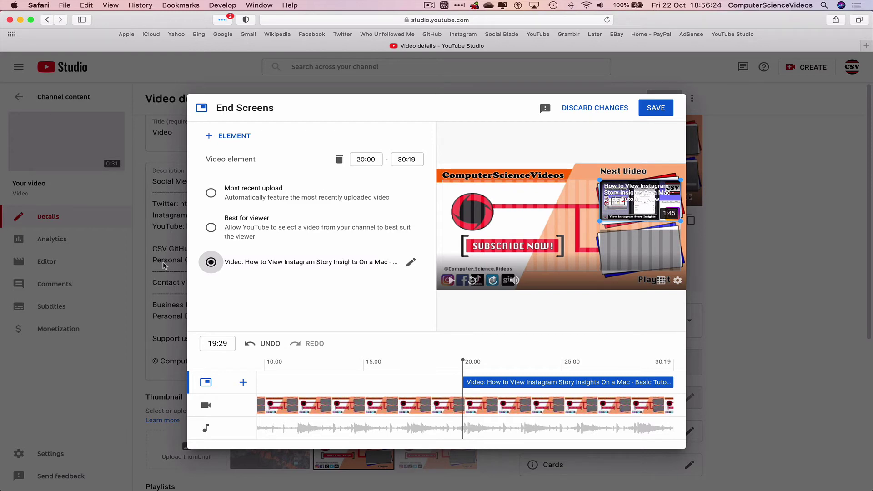
# Add a playlist element featuring All Videos and place it over the Playlist slot.
pyautogui.click(237, 136)
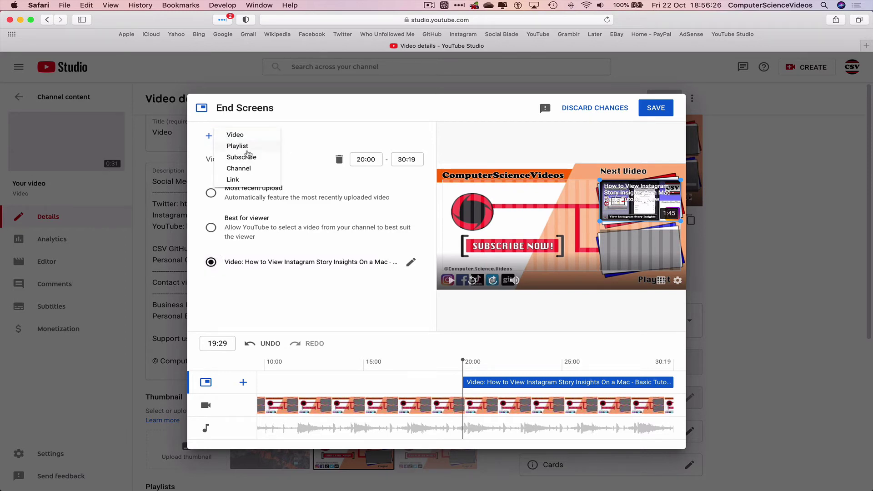
pyautogui.click(240, 148)
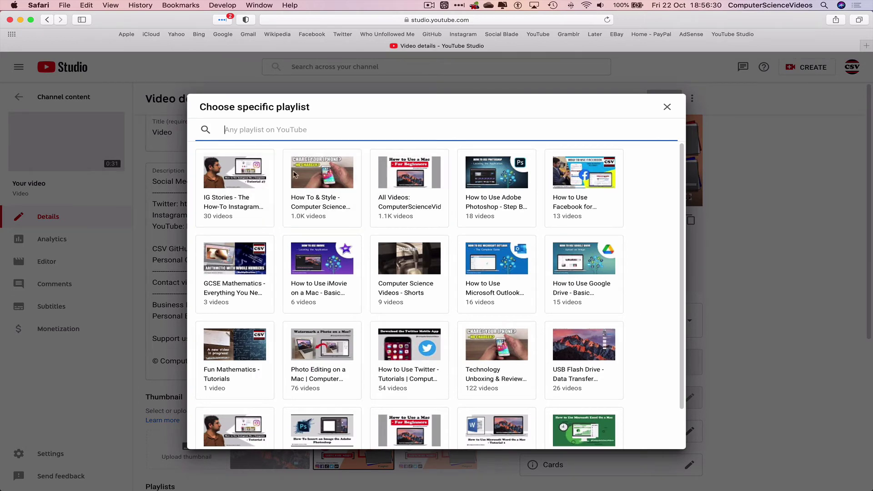
pyautogui.click(410, 171)
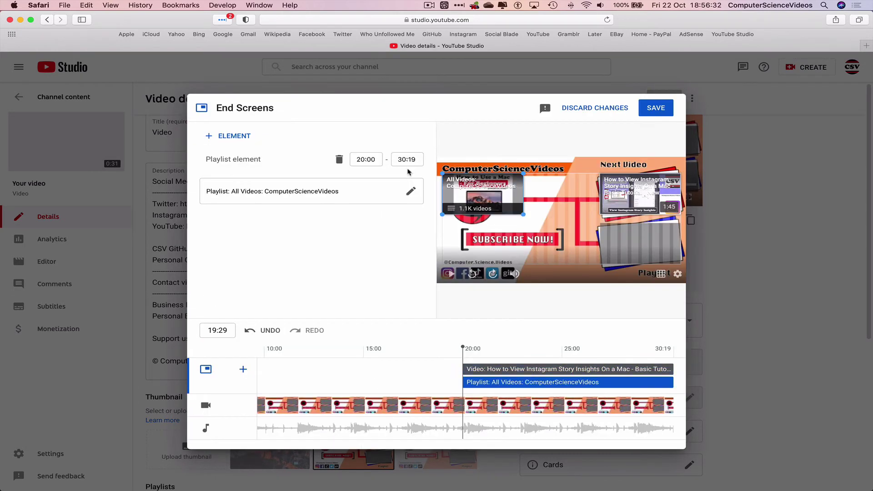
pyautogui.moveTo(630, 259); pyautogui.dragTo(632, 257)
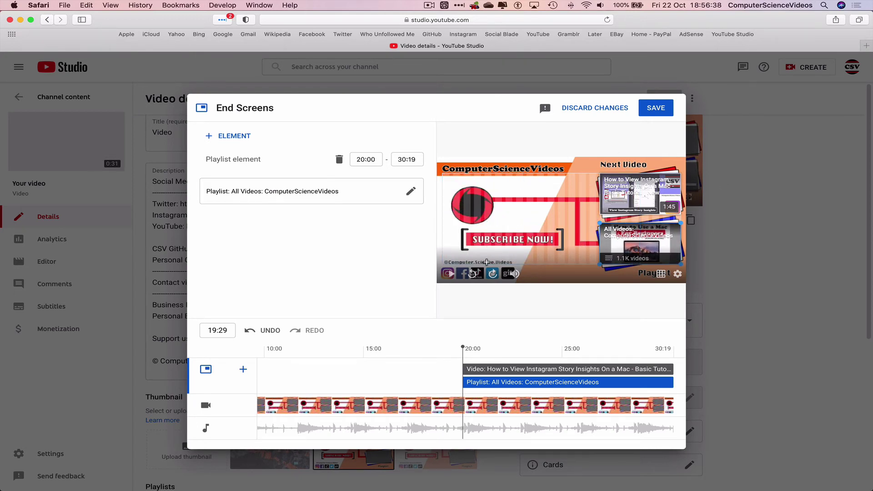
# Add a subscribe element and position it over the CSV logo.
pyautogui.click(228, 139)
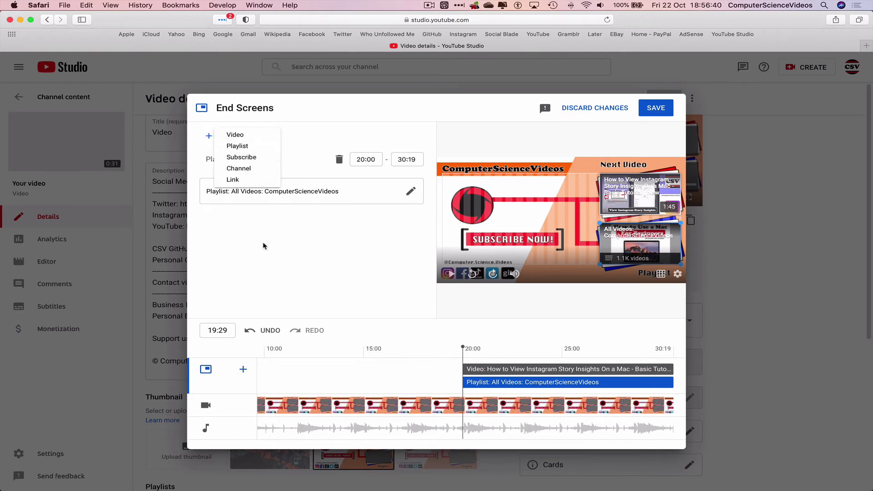
pyautogui.click(246, 157)
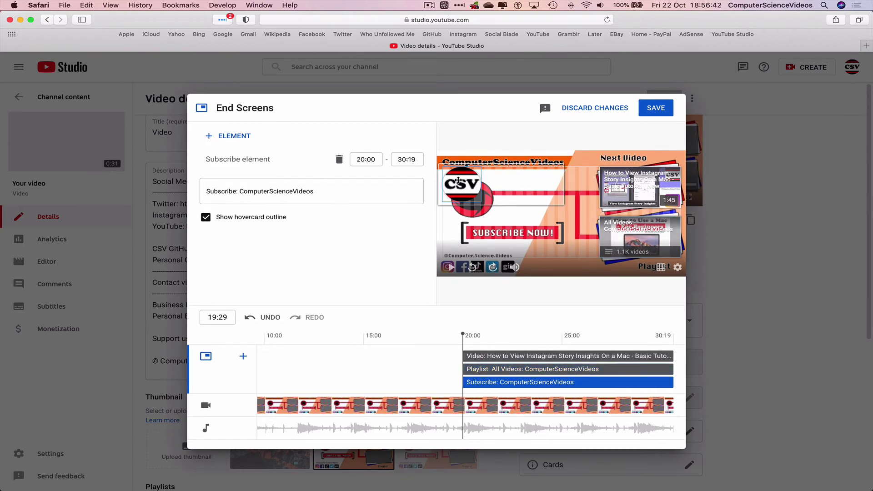
pyautogui.moveTo(456, 180); pyautogui.dragTo(465, 192)
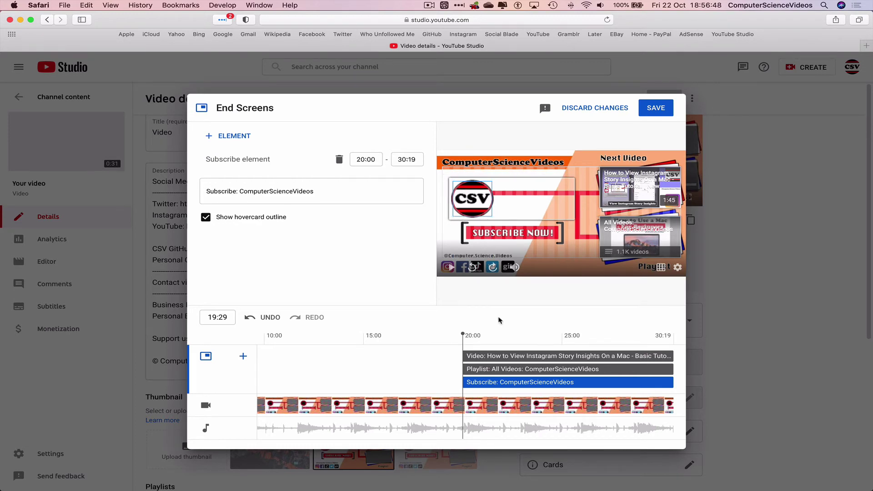
# Save the end screen, return to Channel content and reload the page.
pyautogui.click(667, 109)
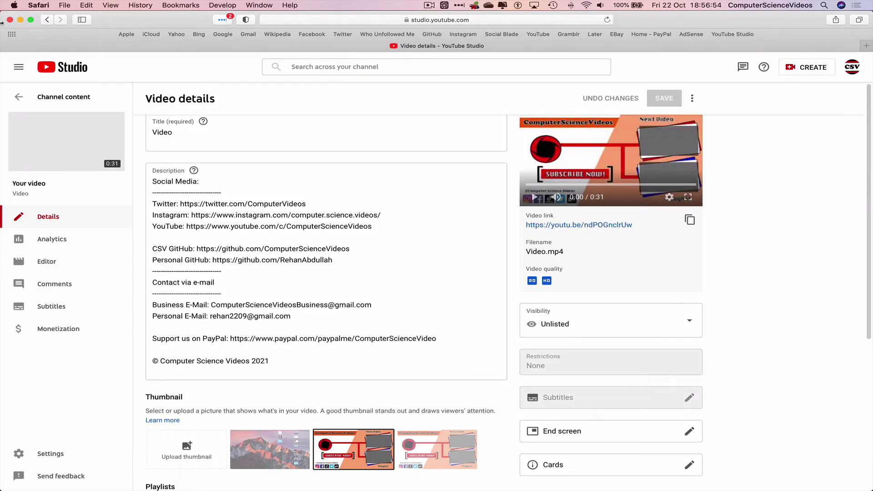
pyautogui.click(18, 97)
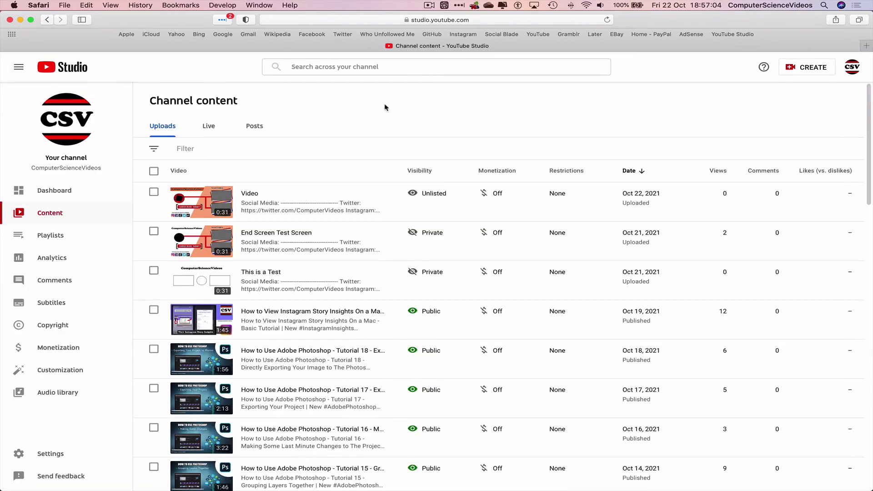
pyautogui.rightClick(375, 106)
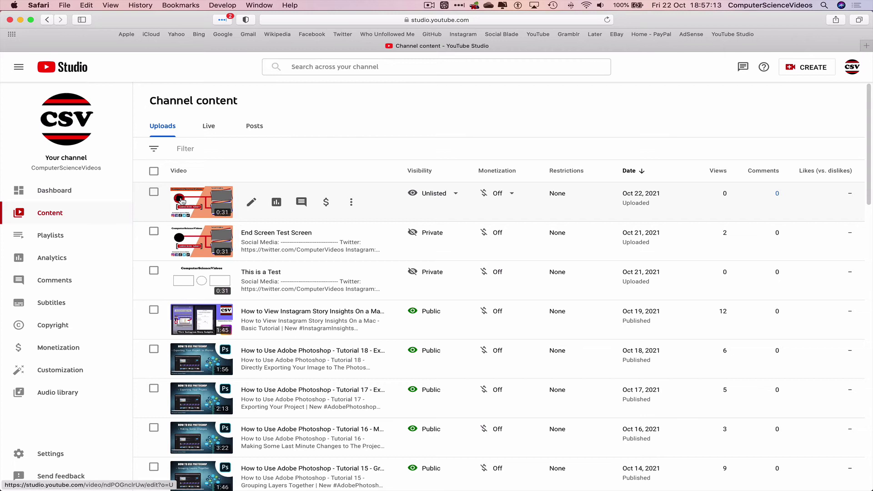
# Open the newest video's details and play the muted preview to the end screen.
pyautogui.click(251, 203)
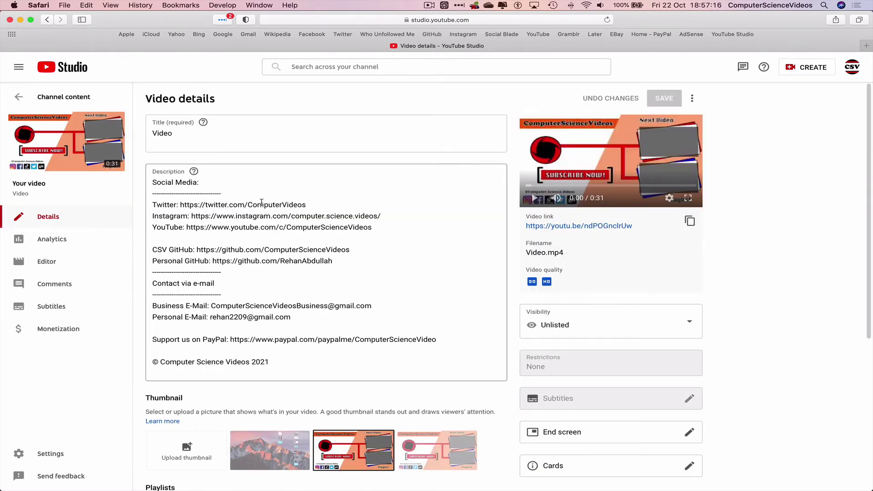
pyautogui.click(558, 198)
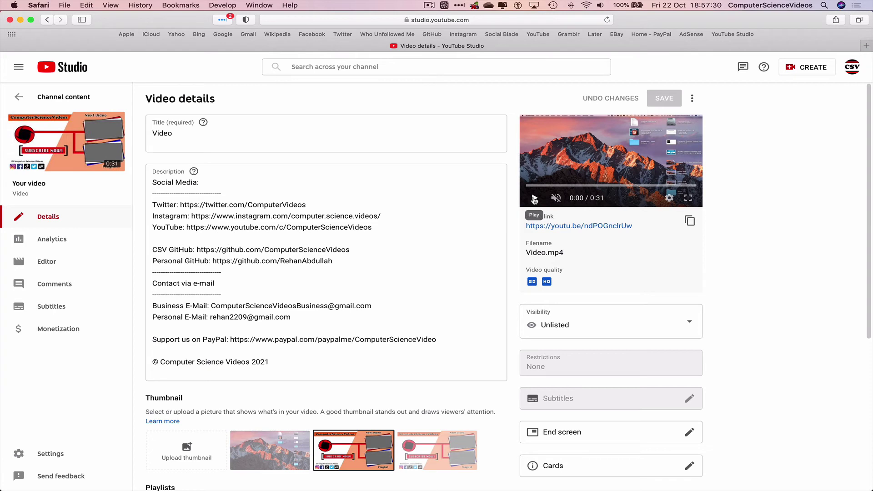
pyautogui.click(535, 200)
pyautogui.click(576, 186)
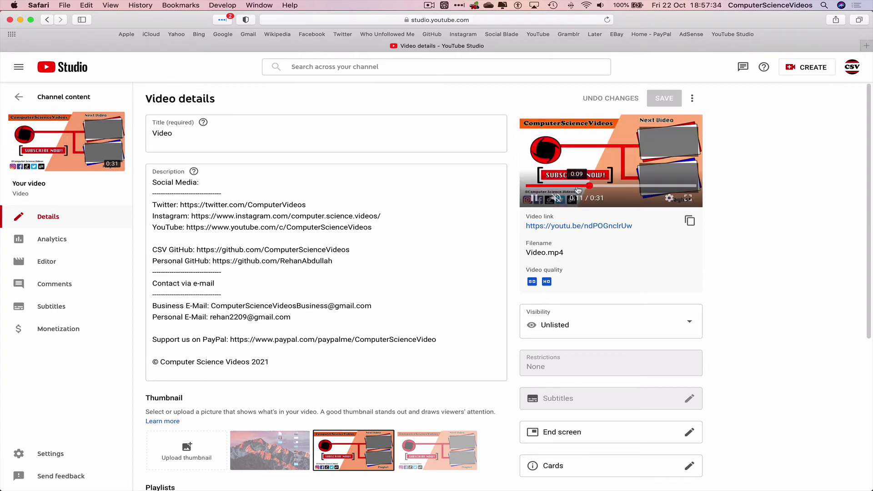
pyautogui.click(535, 199)
# Set the video's visibility to Public, save it, and go back to Channel content.
pyautogui.click(587, 331)
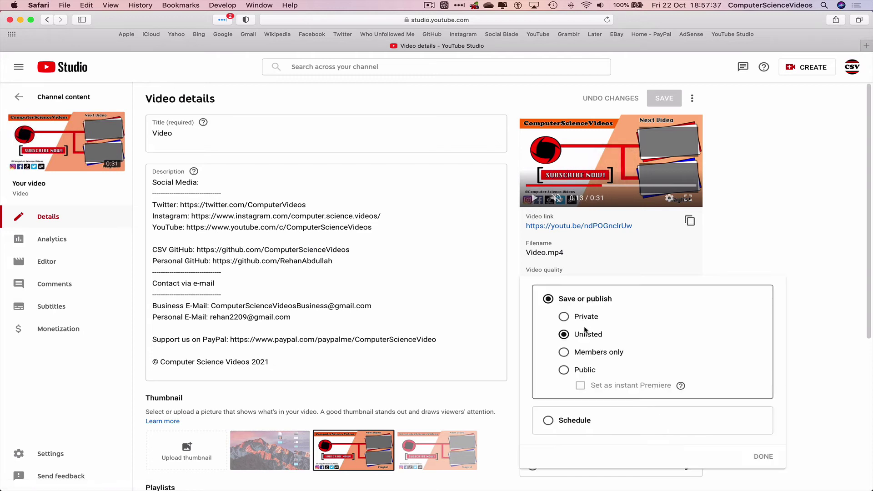
pyautogui.click(565, 371)
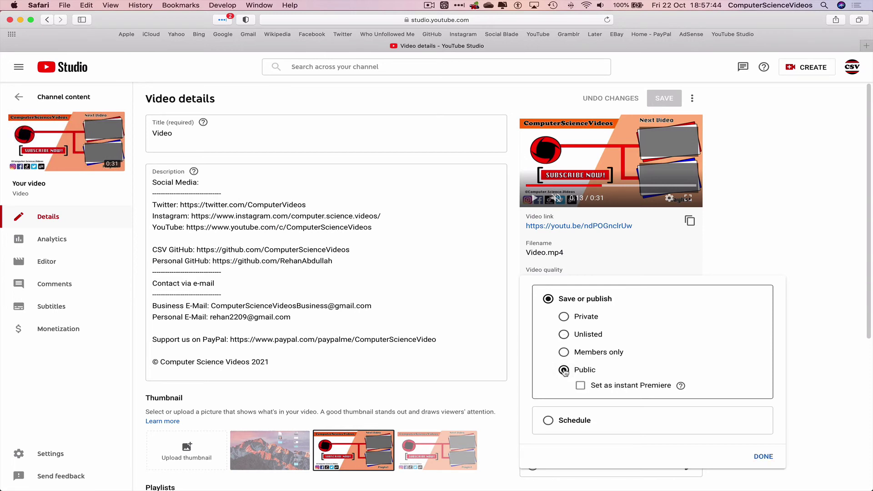
pyautogui.click(764, 458)
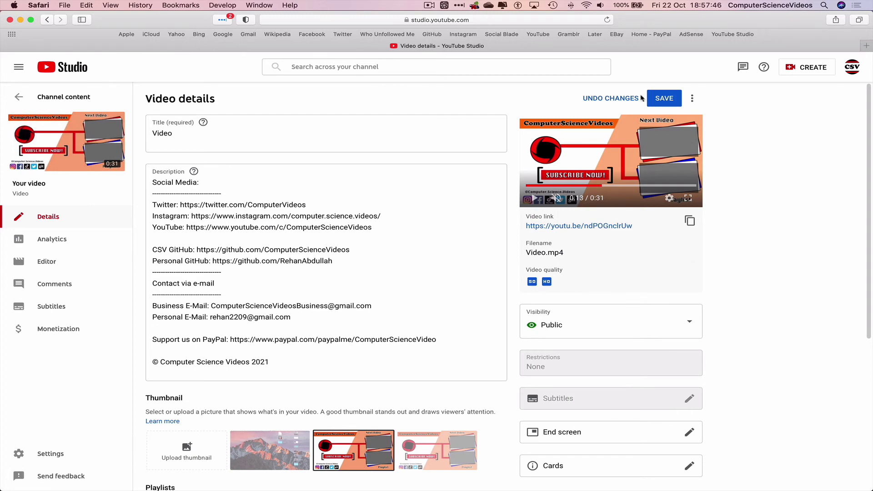
pyautogui.click(658, 98)
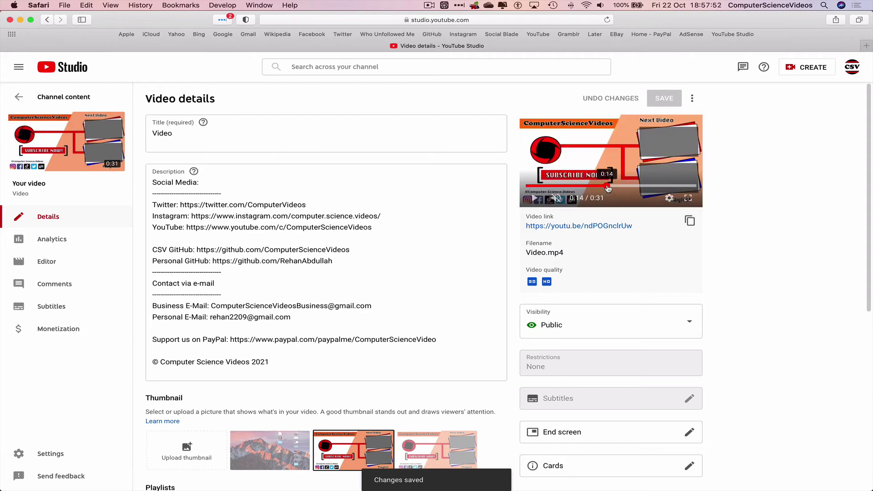
pyautogui.click(64, 97)
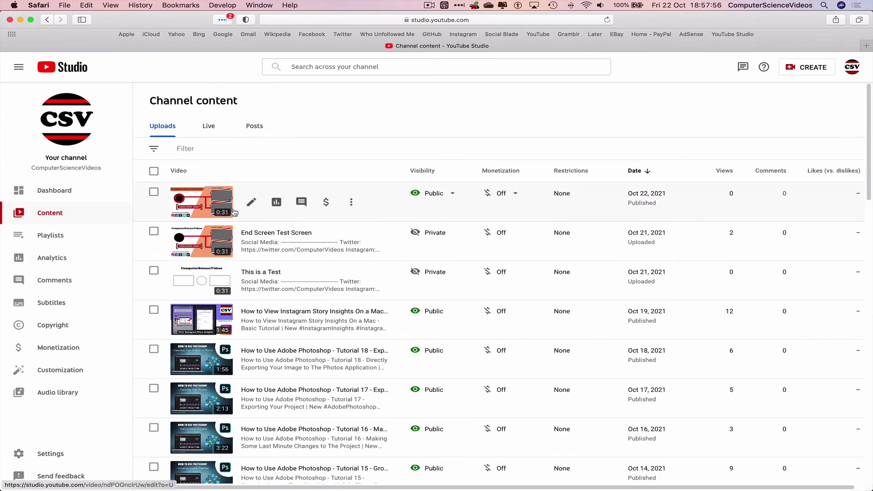
# Open the newest video's watch page on YouTube and mute the sound.
pyautogui.click(351, 203)
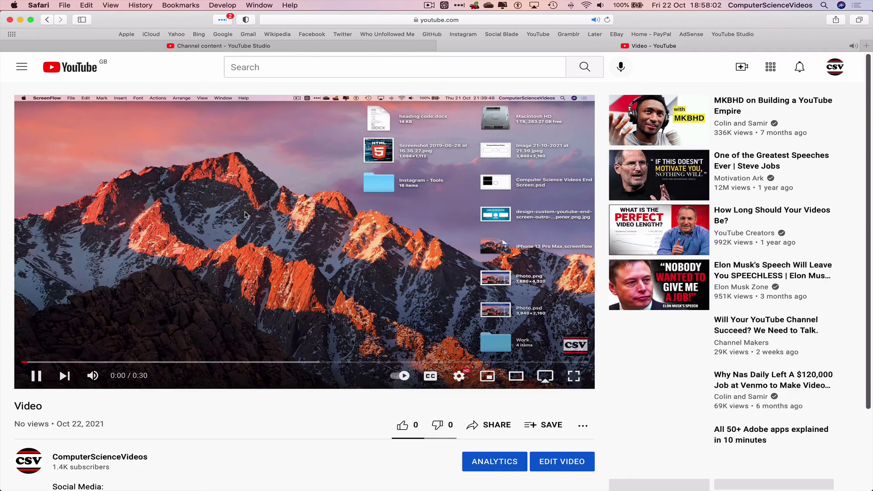
pyautogui.click(245, 215)
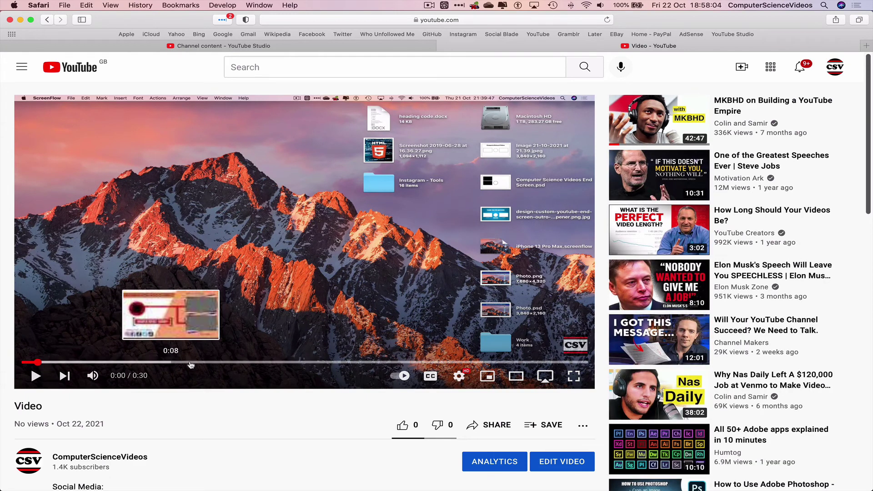
pyautogui.press('XF86AudioMute')
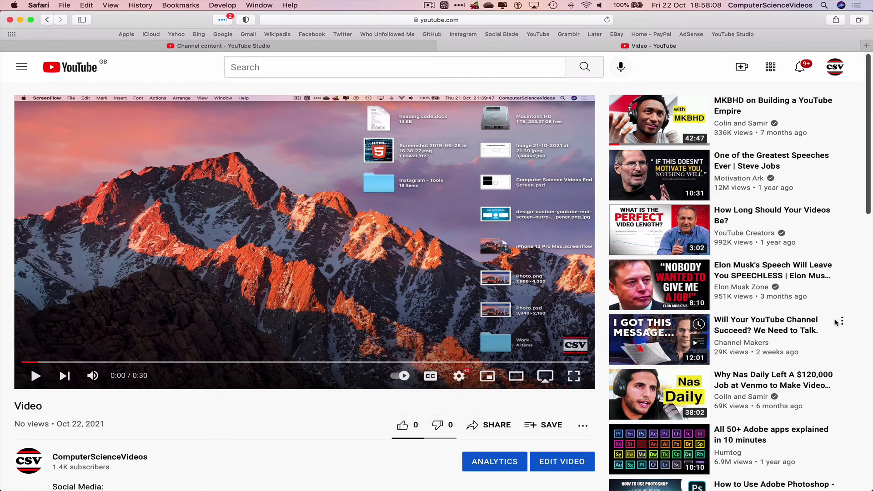
# Scrub playback to about 0:20 and play until the end-screen cards appear.
pyautogui.click(237, 362)
pyautogui.moveTo(238, 362); pyautogui.dragTo(455, 364)
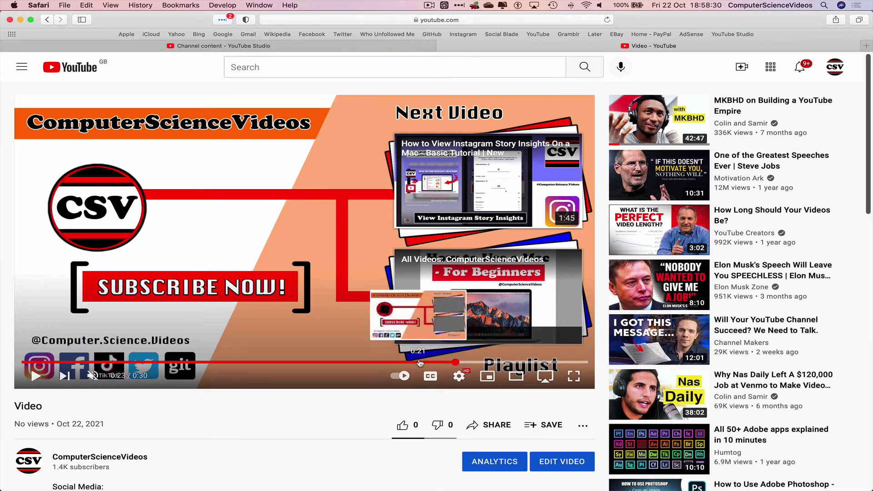
pyautogui.moveTo(415, 362); pyautogui.dragTo(377, 363)
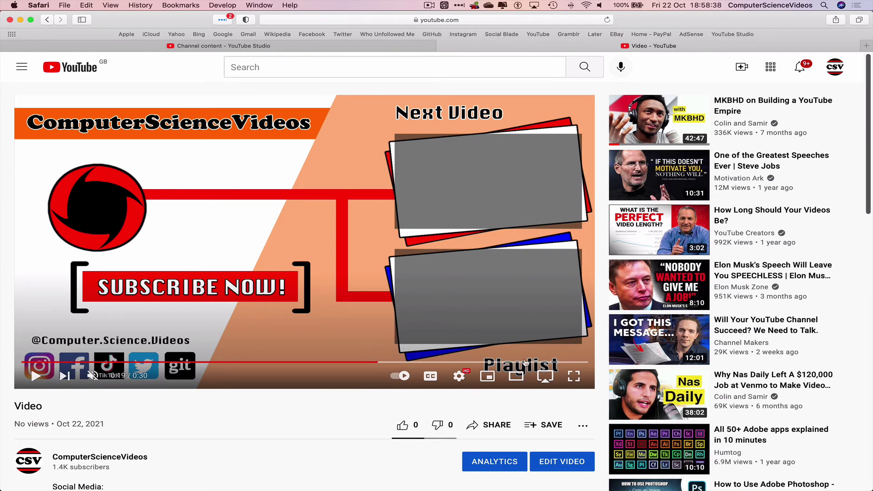
pyautogui.click(304, 198)
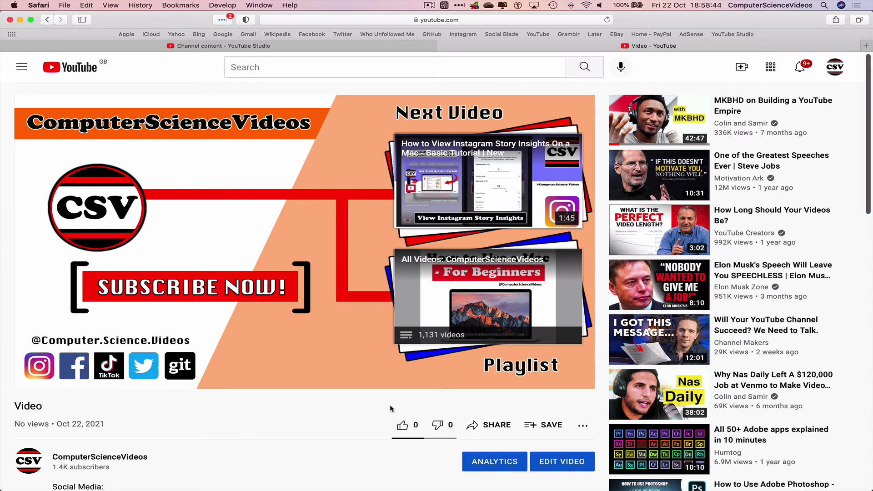
pyautogui.click(309, 227)
pyautogui.moveTo(93, 214)
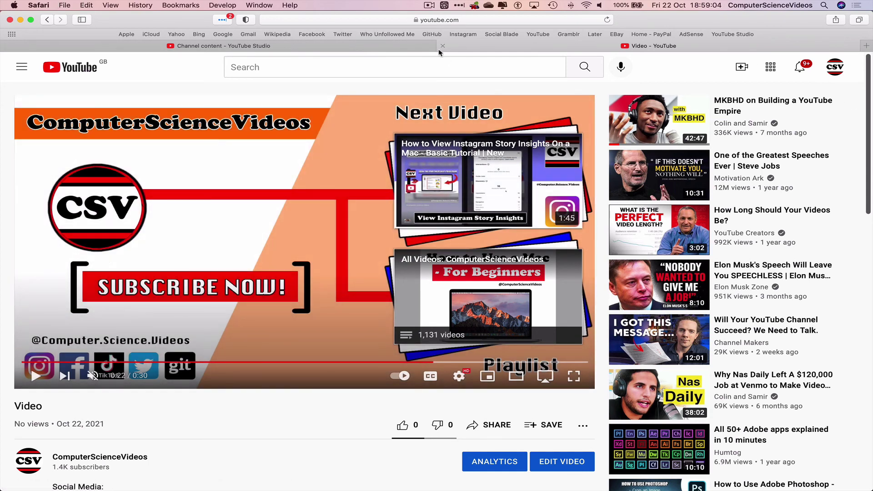
# Close the YouTube watch tab and return to the Channel content list.
pyautogui.click(443, 45)
pyautogui.moveTo(261, 205)
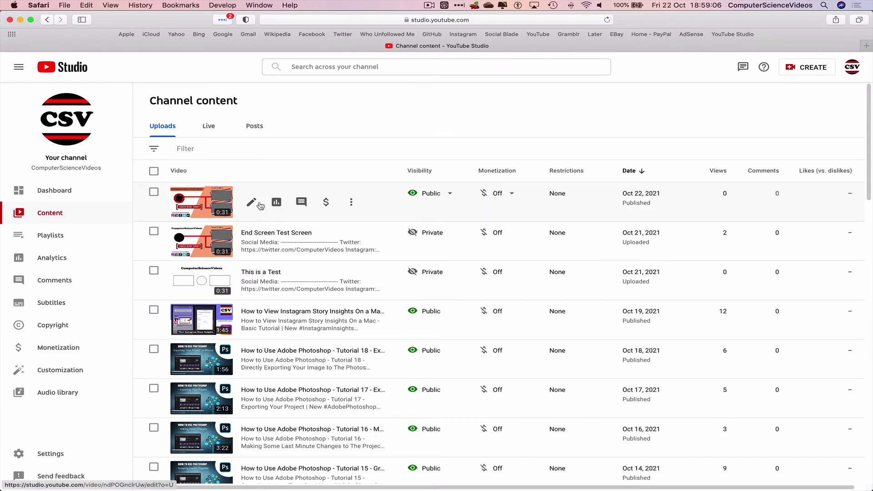
pyautogui.click(351, 202)
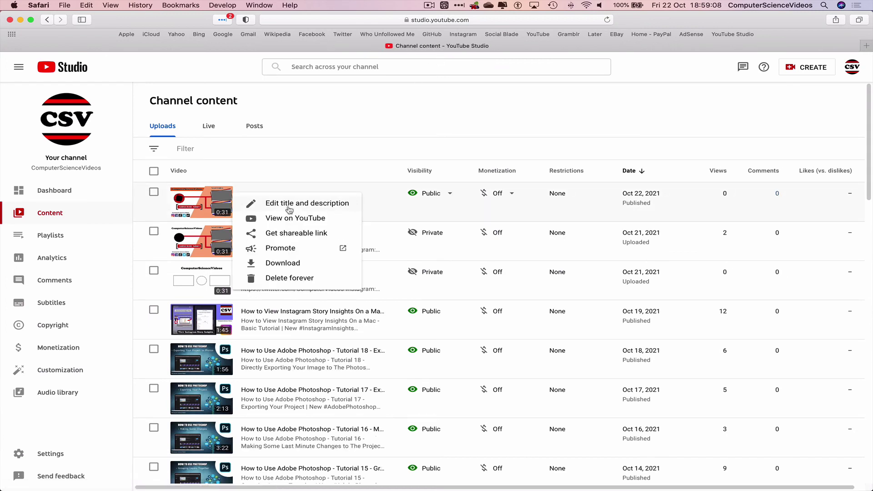
pyautogui.click(295, 136)
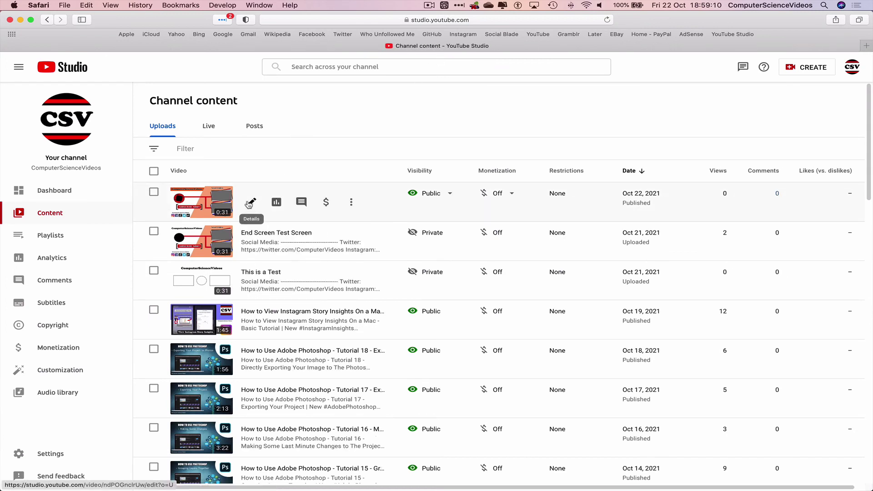
# Change the newest video's visibility to Private and save.
pyautogui.click(448, 193)
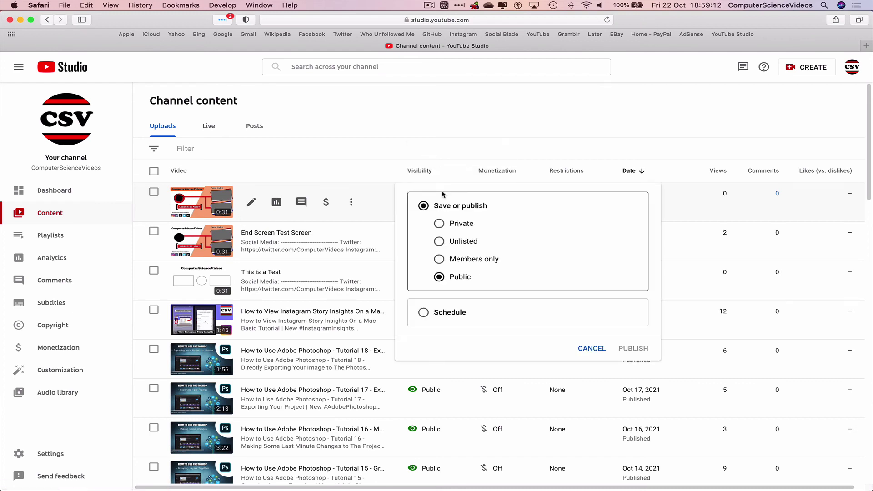
pyautogui.click(453, 225)
pyautogui.click(643, 368)
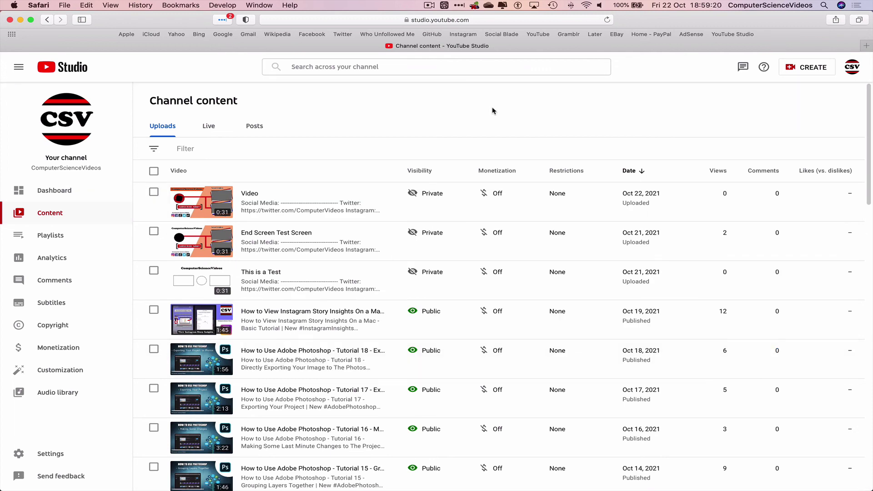
# Quit Safari from its application menu.
pyautogui.click(40, 5)
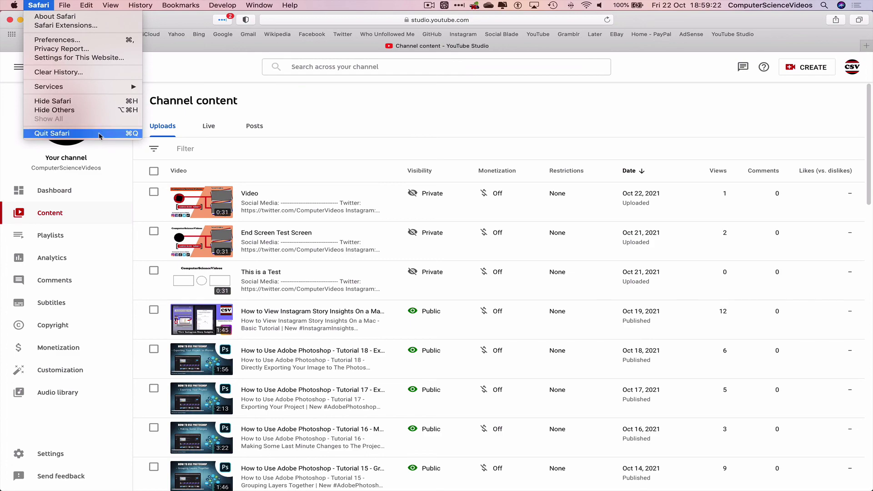
pyautogui.click(100, 134)
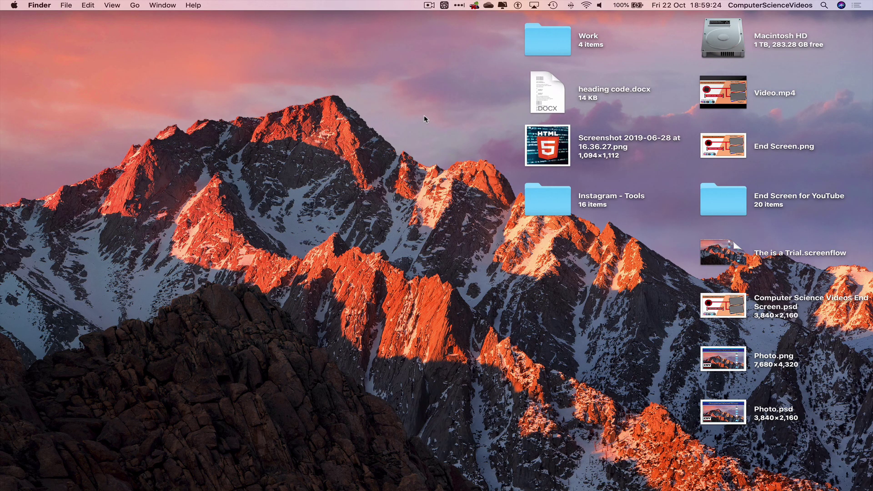